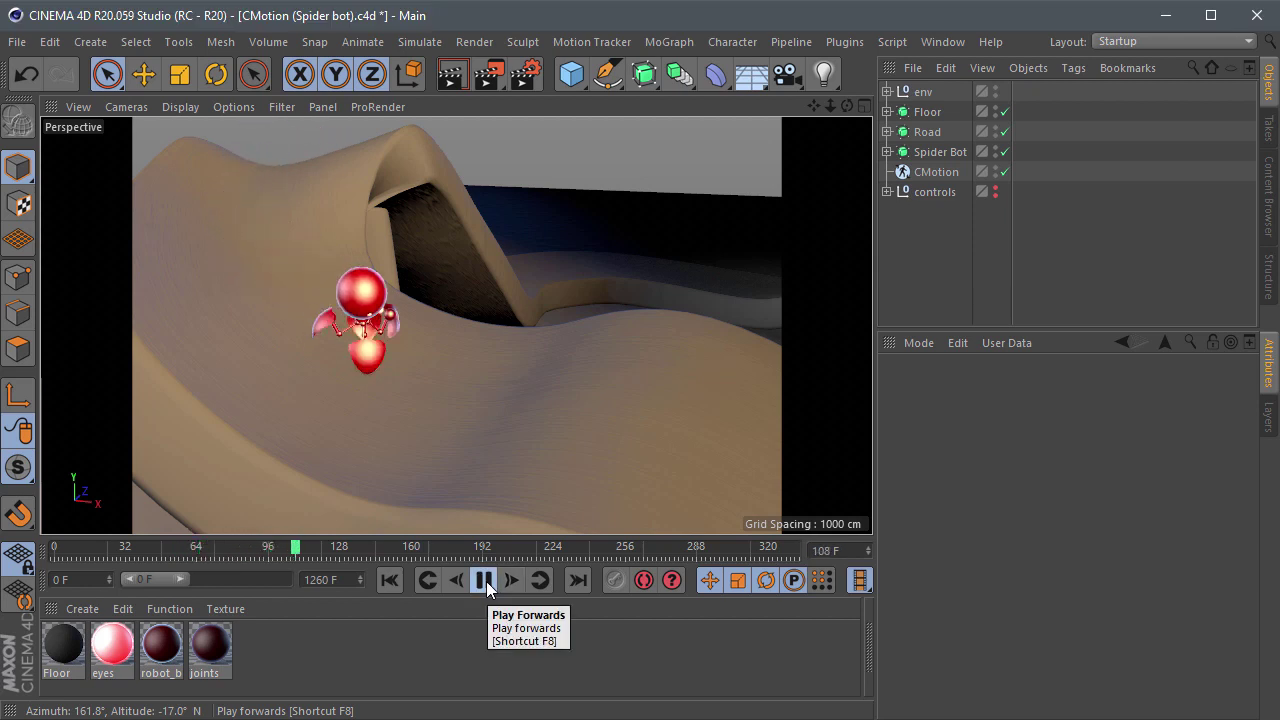
Step: Pause the walk-cycle playback, scrub back a few frames, and check the Floor and Road materials
click(484, 581)
drag(328, 556, 311, 556)
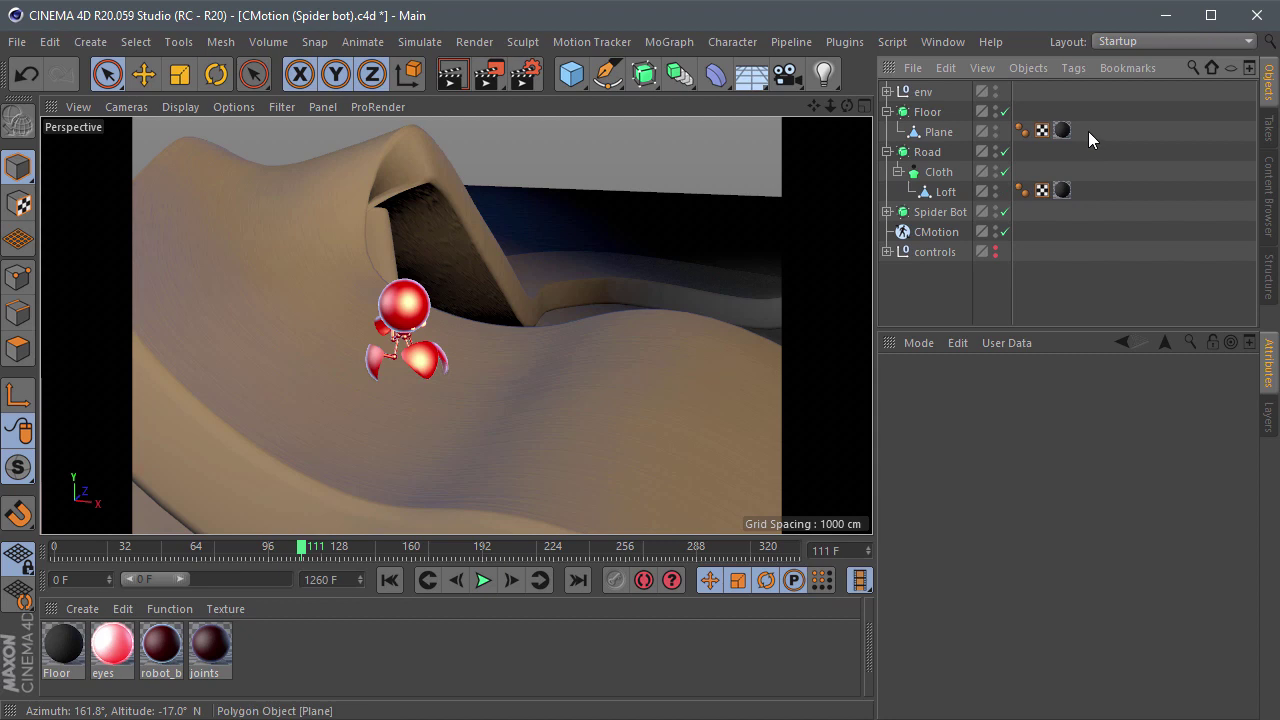
click(1062, 130)
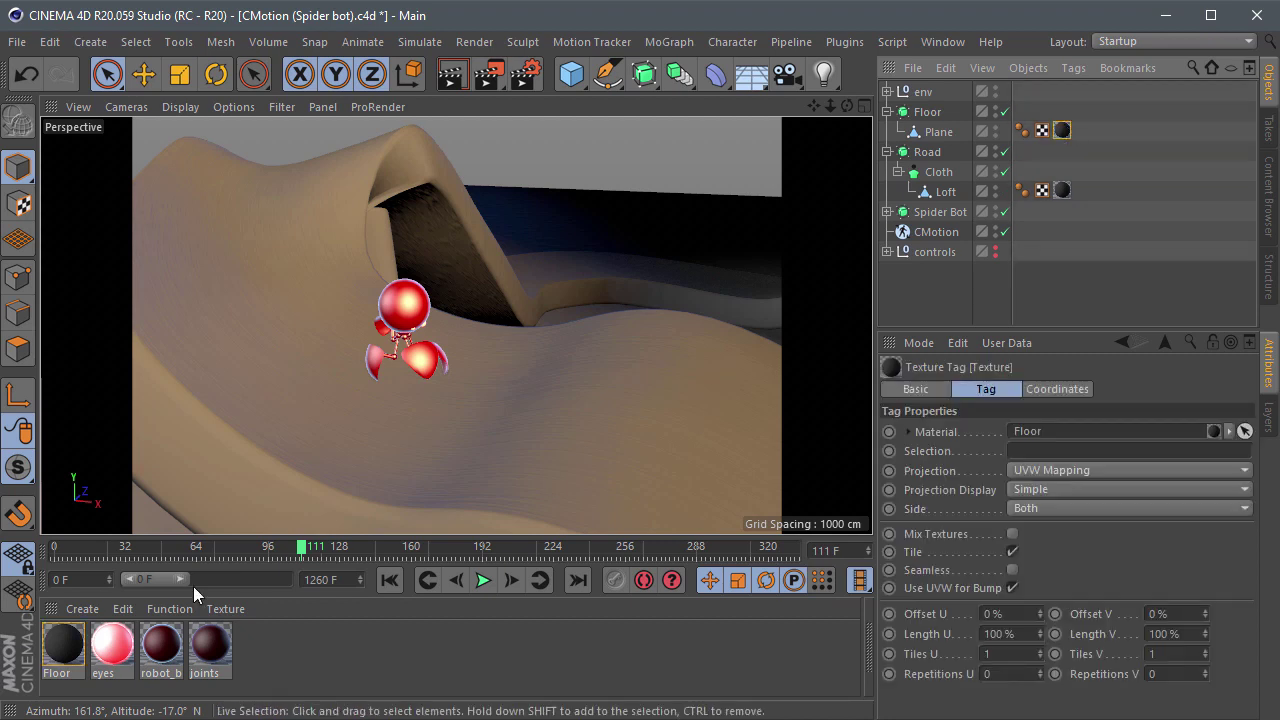
click(1062, 190)
Step: Expand Spider Bot and check its eyes and robot_body material assignments
click(886, 151)
click(886, 111)
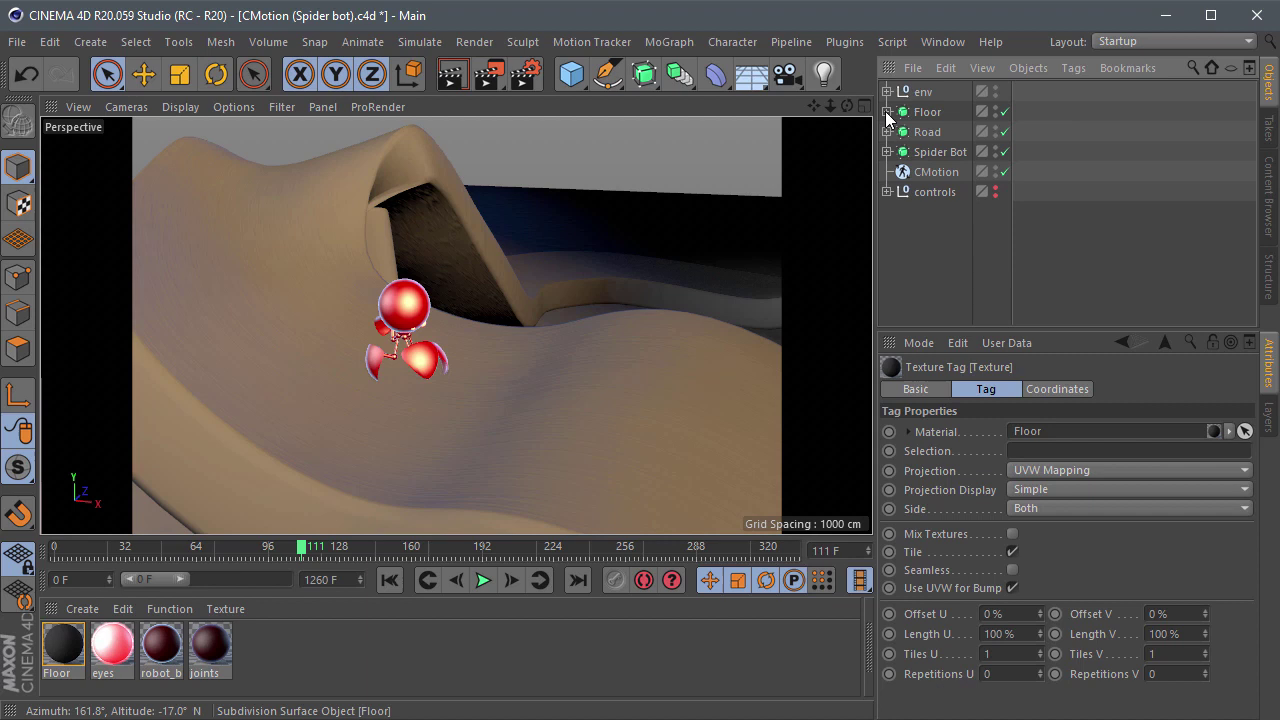
click(886, 151)
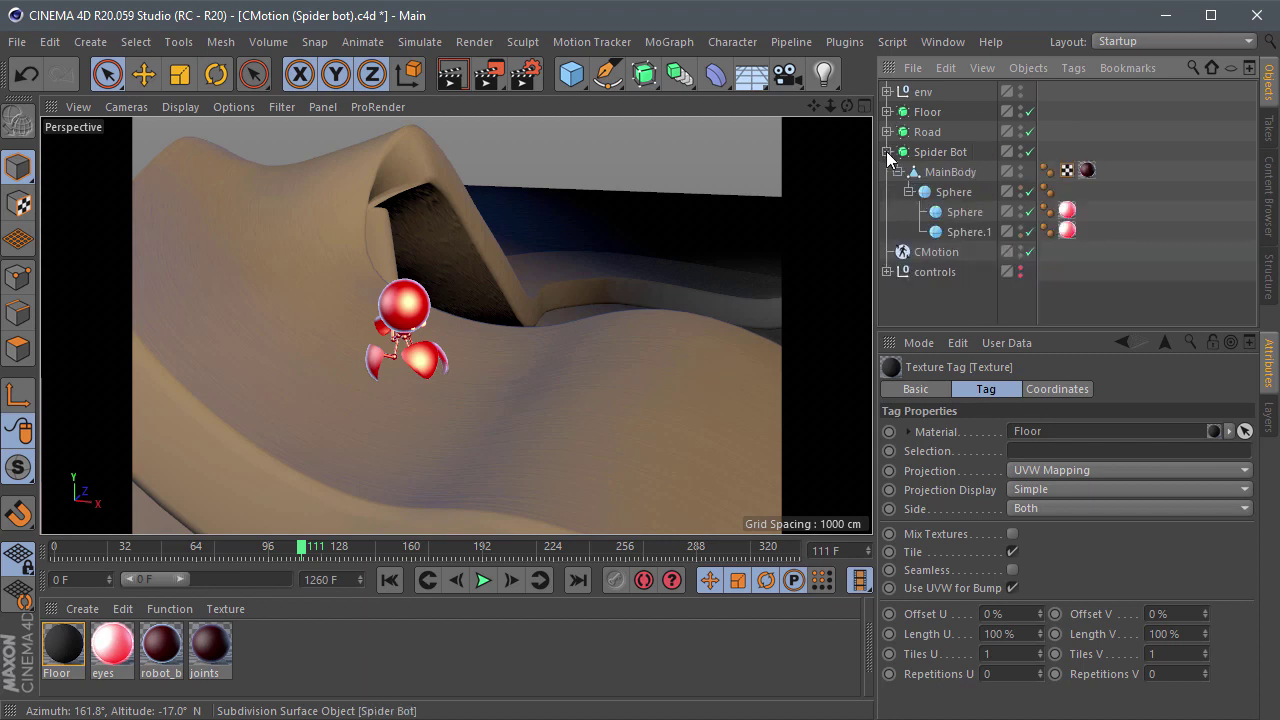
click(1070, 211)
click(1087, 171)
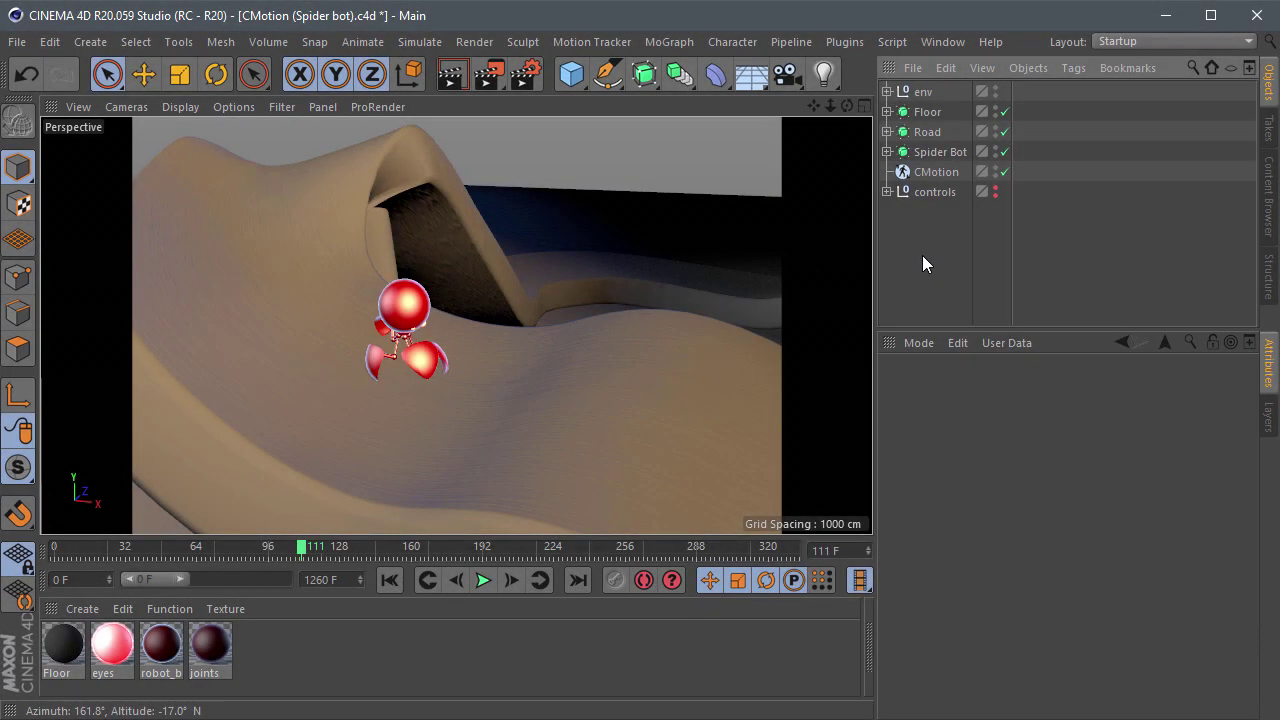
Step: Launch the File Sequence Exporter plugin and select Floor and Road for export
click(846, 42)
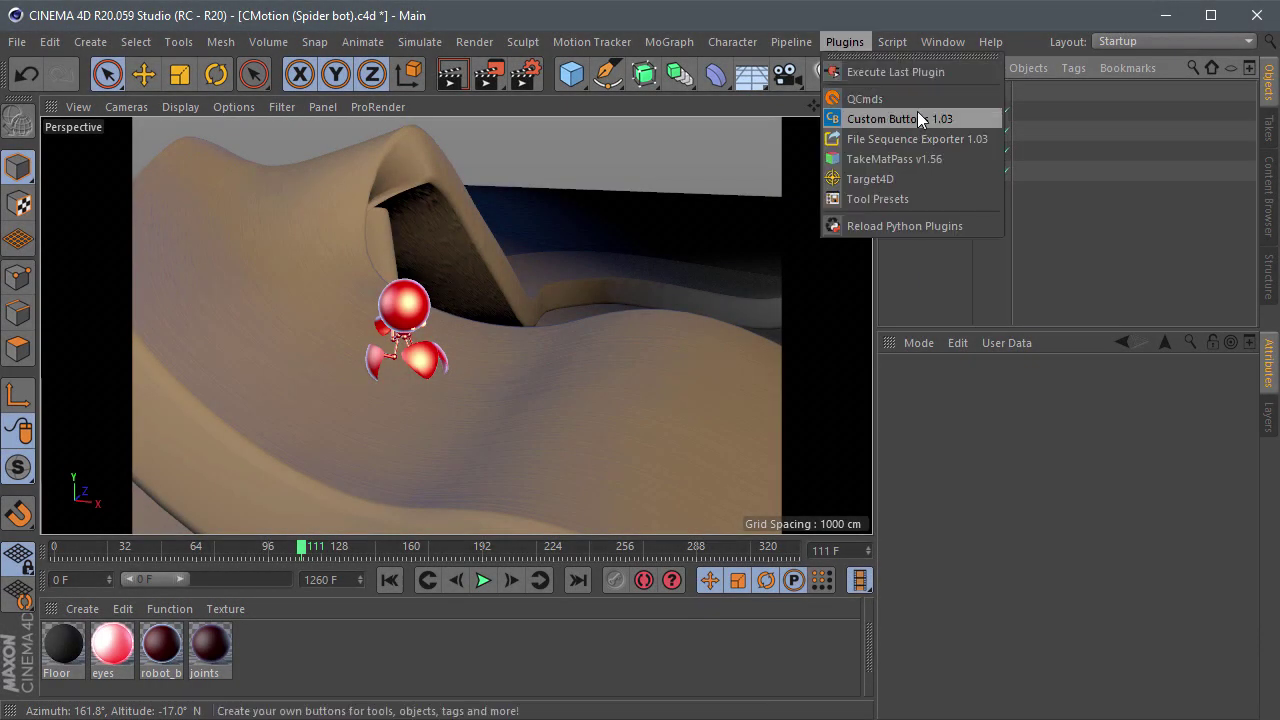
click(983, 141)
drag(983, 126, 594, 144)
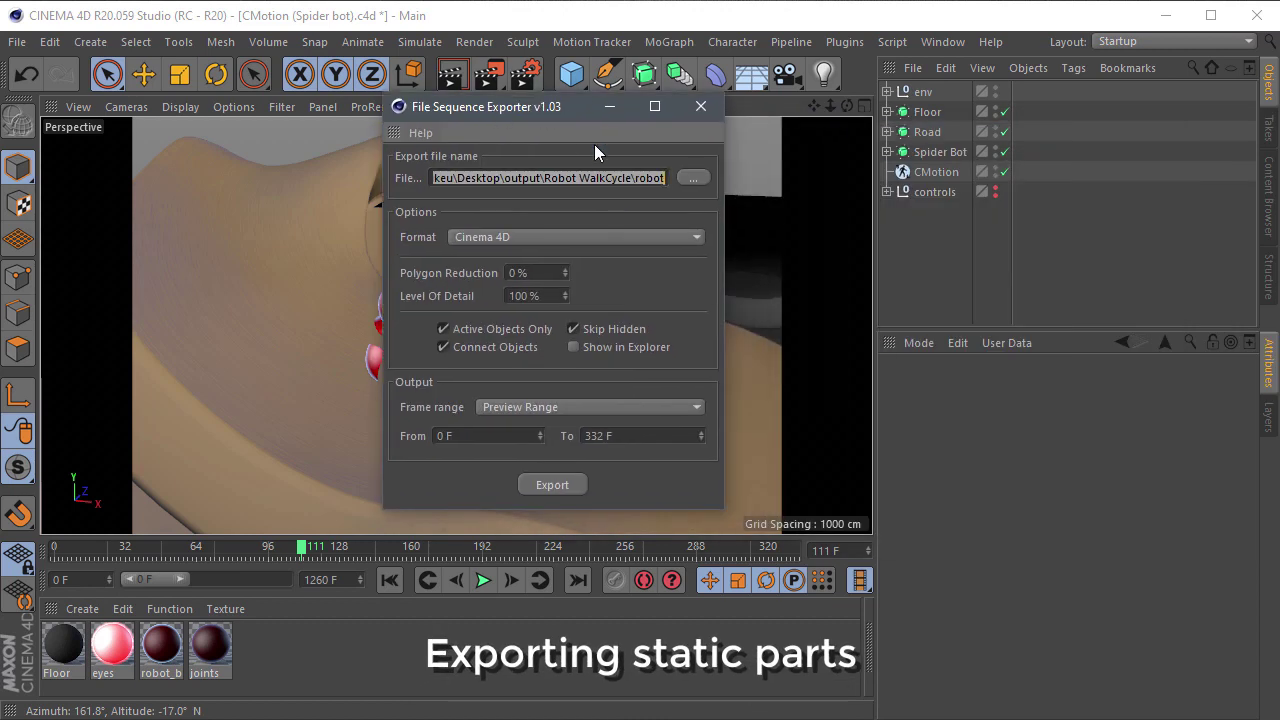
click(927, 112)
ctrl+click(928, 132)
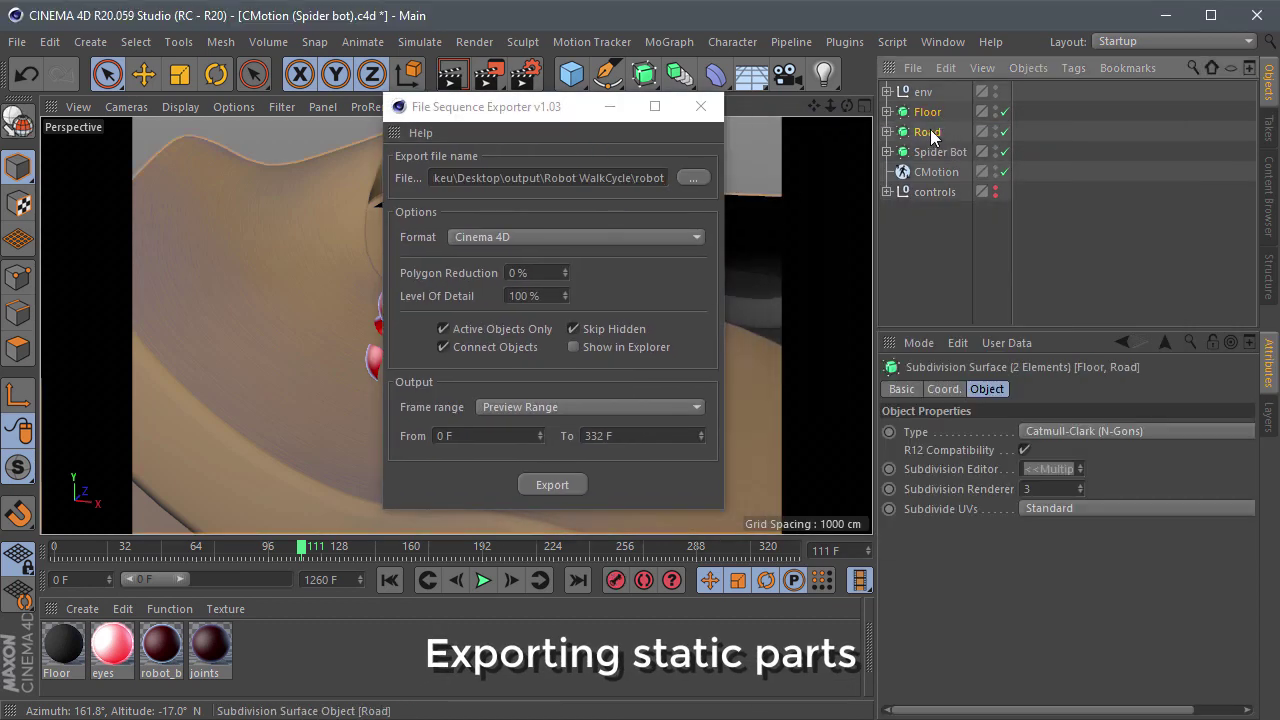
Step: Set the export file to 'floor' in the output/Robot Floor folder
click(693, 177)
click(567, 170)
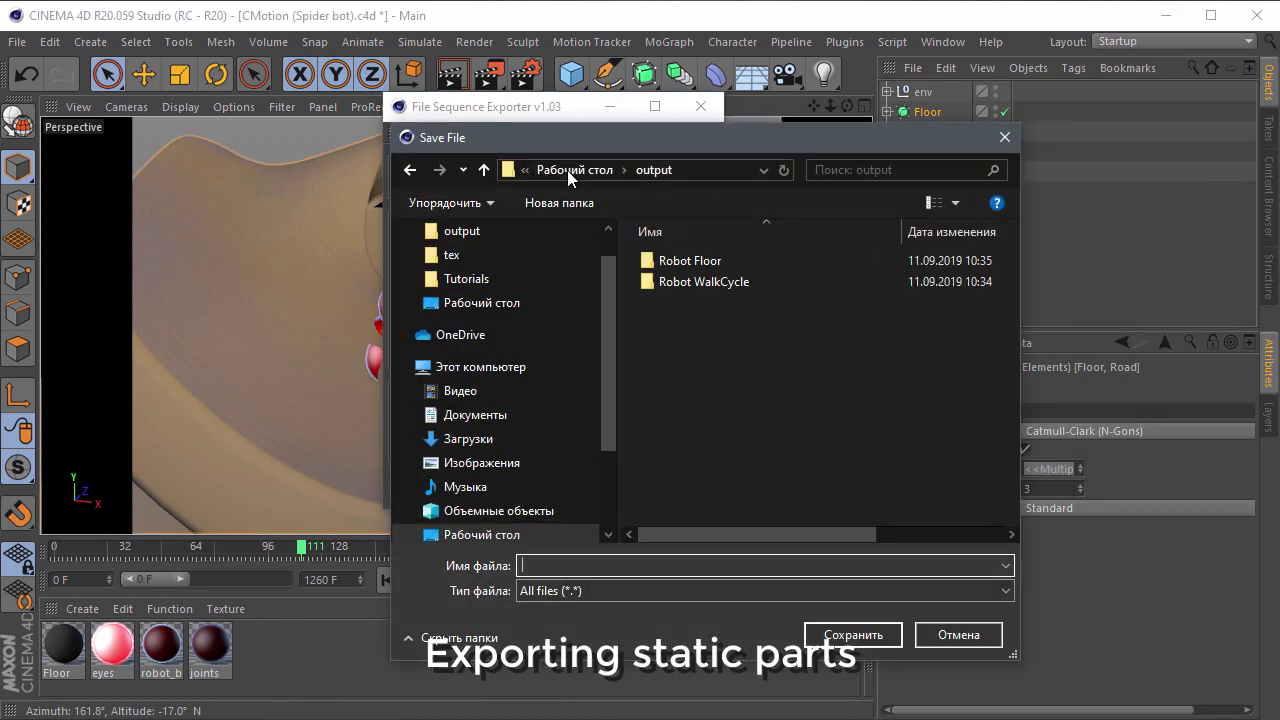
double_click(742, 264)
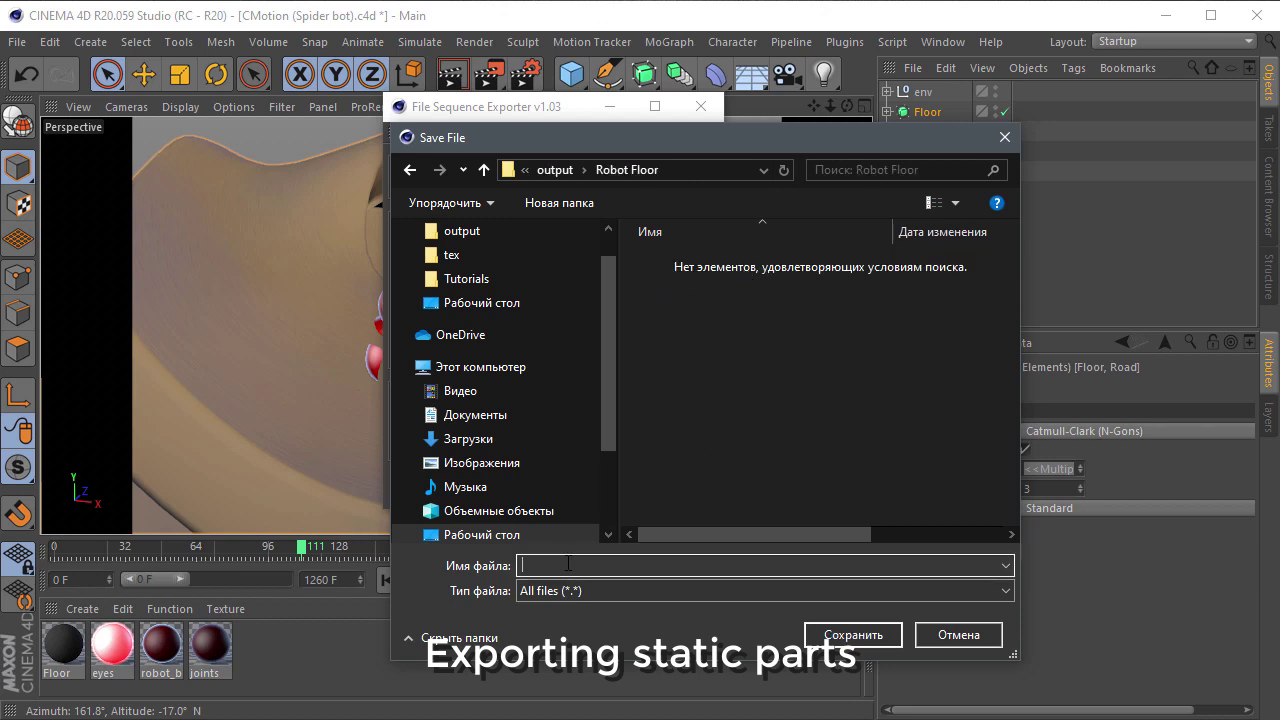
text(floor)
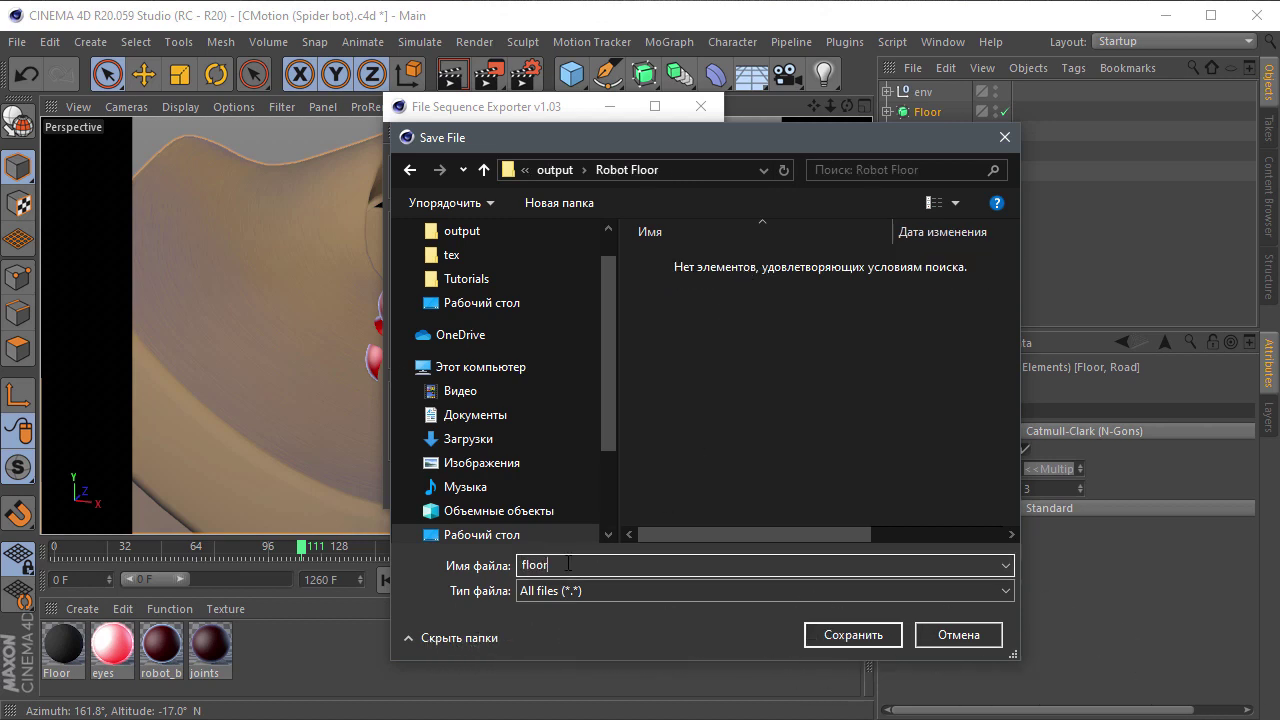
click(851, 638)
drag(523, 106, 571, 123)
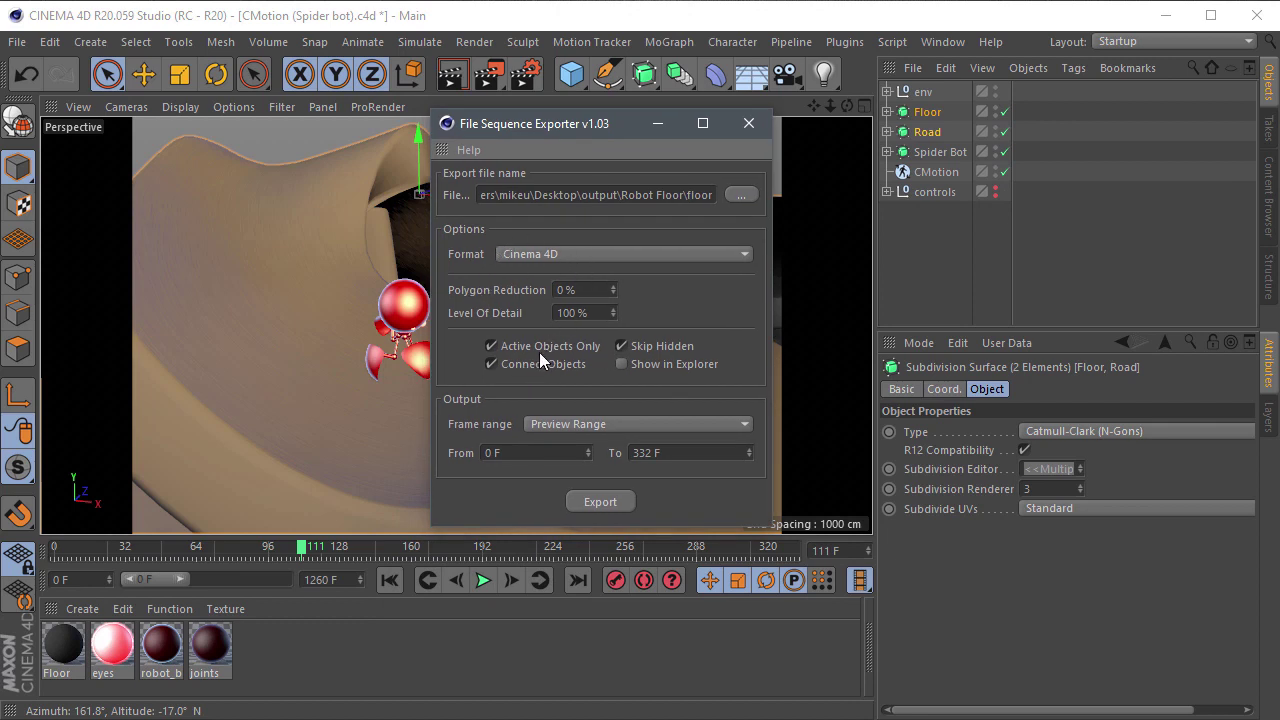
Step: Export only the current frame at 0 F and dismiss the finished message
click(576, 424)
click(595, 447)
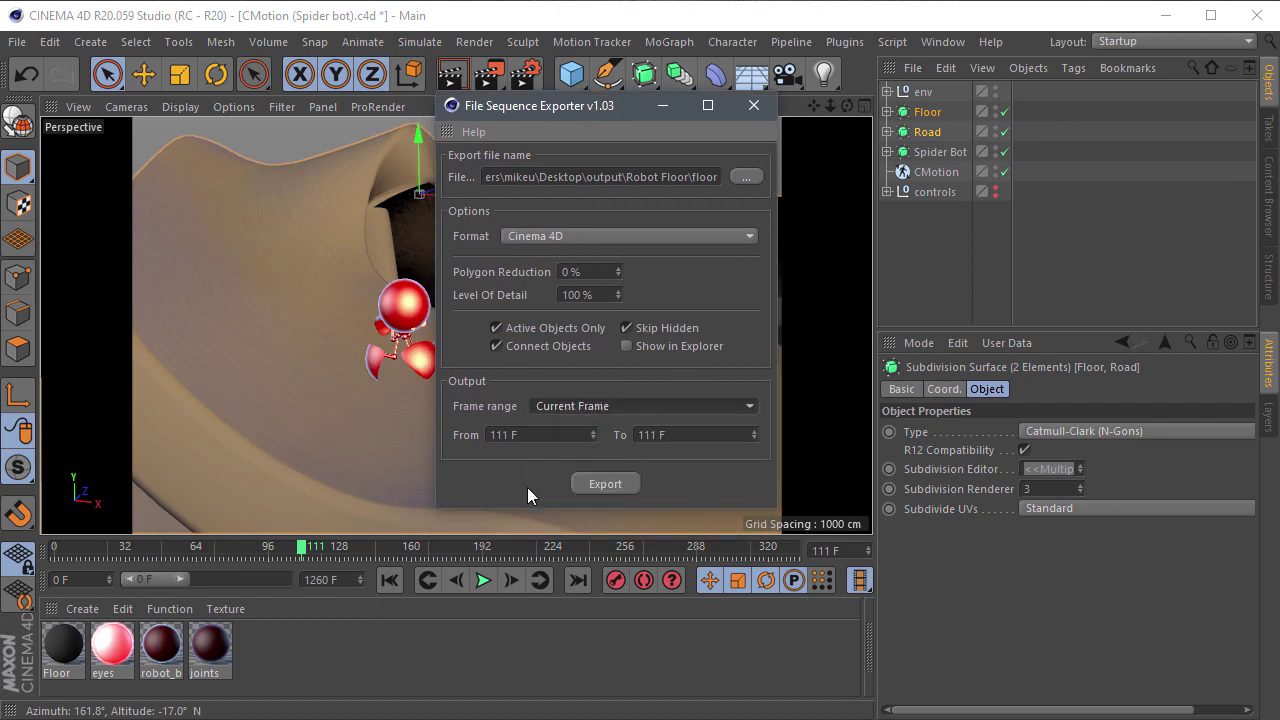
click(389, 580)
click(606, 480)
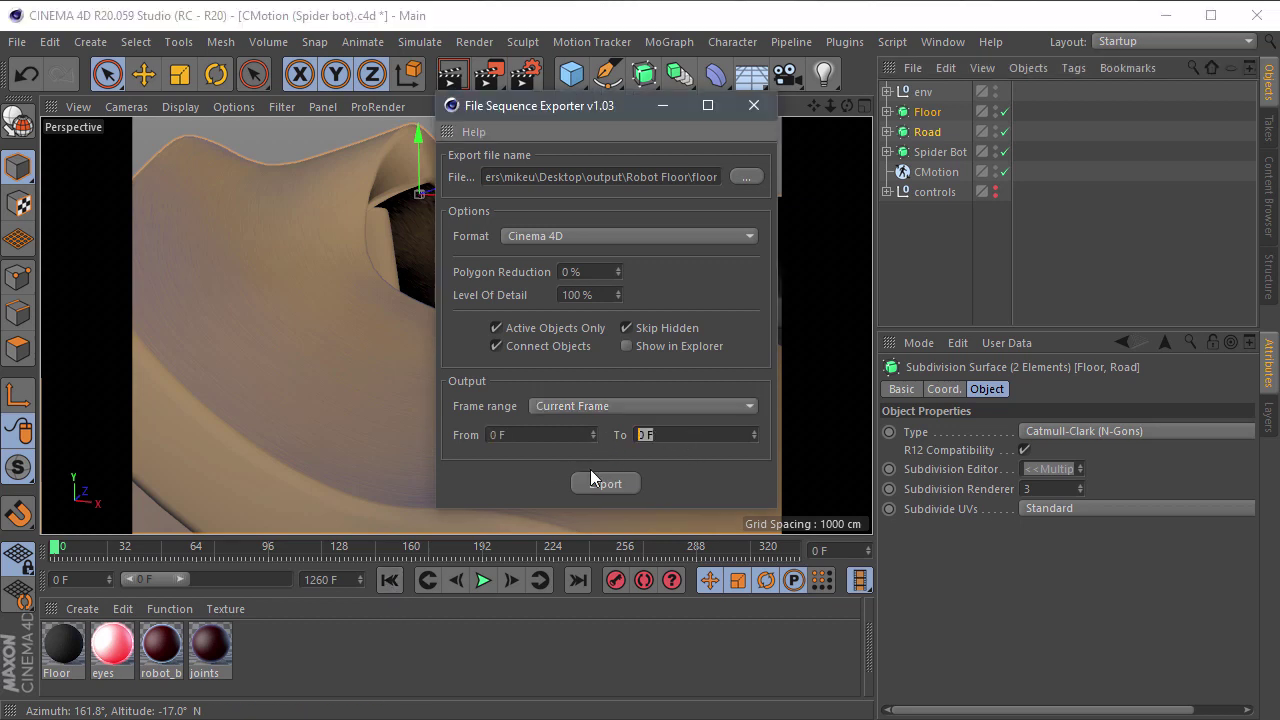
click(605, 484)
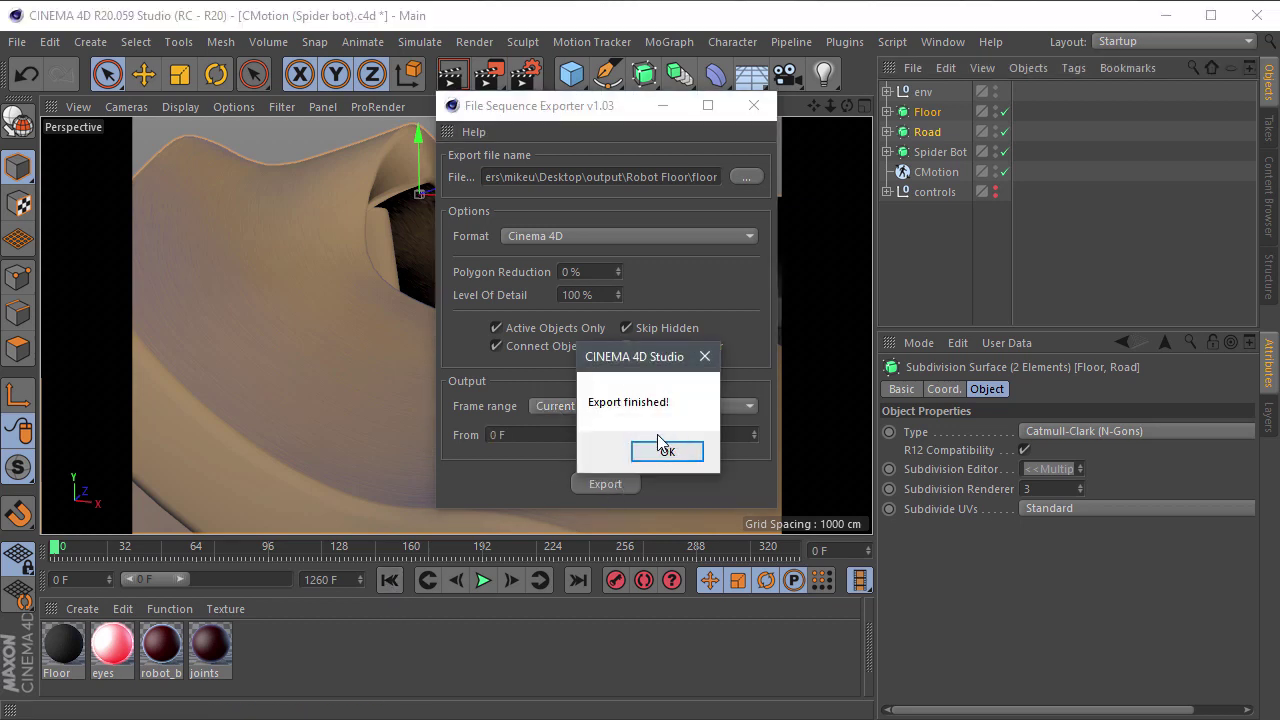
click(610, 480)
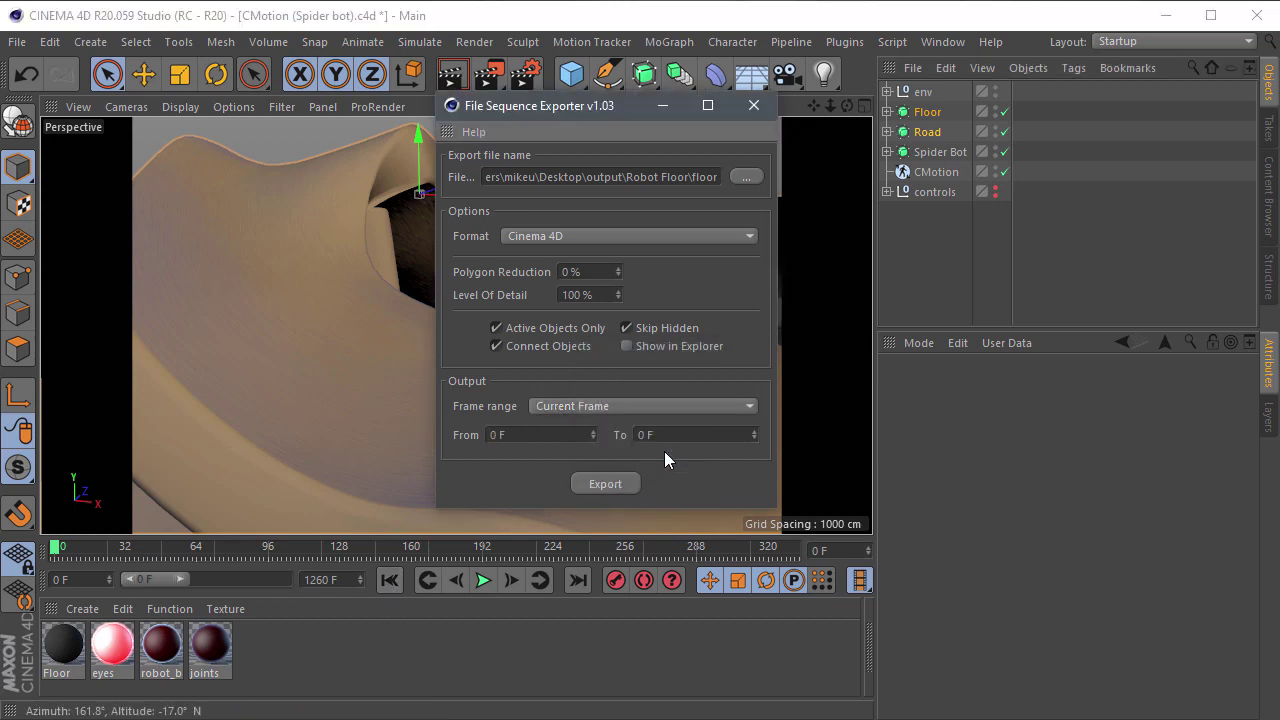
Step: Select Spider Bot and set the export file to 'robot' in the Robot WalkCycle folder
click(928, 152)
click(746, 177)
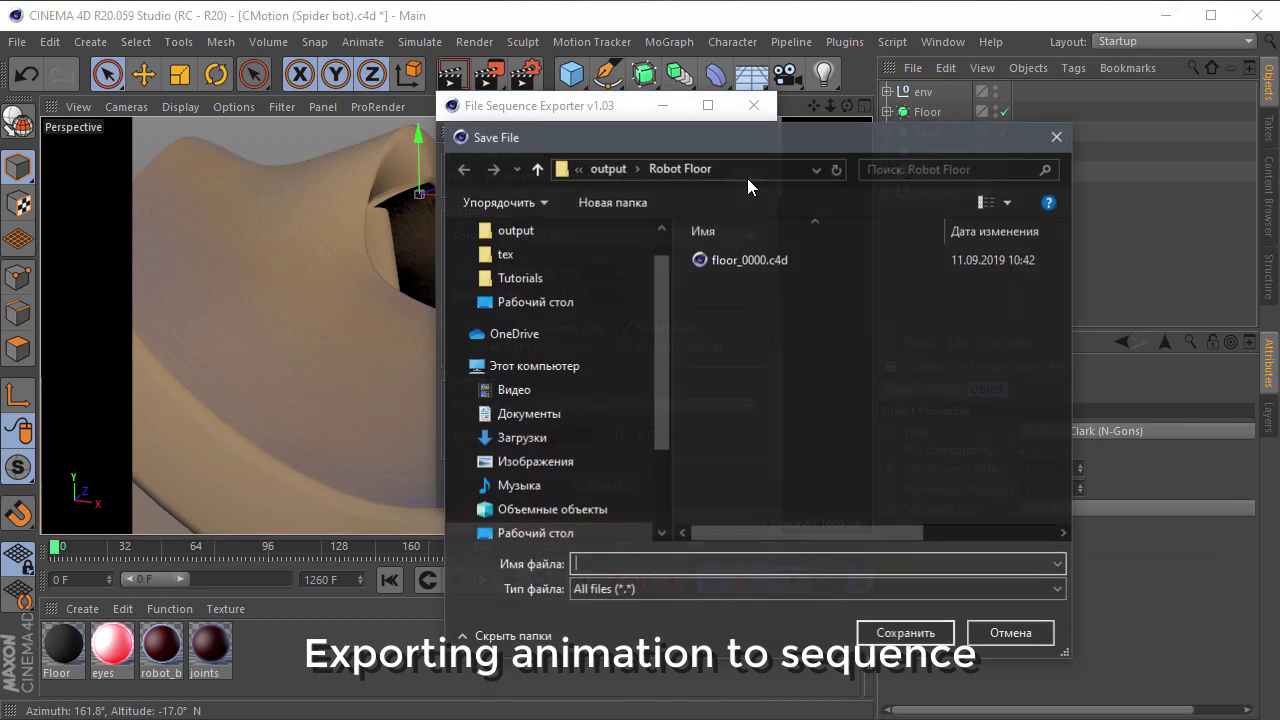
drag(733, 140, 682, 105)
click(555, 133)
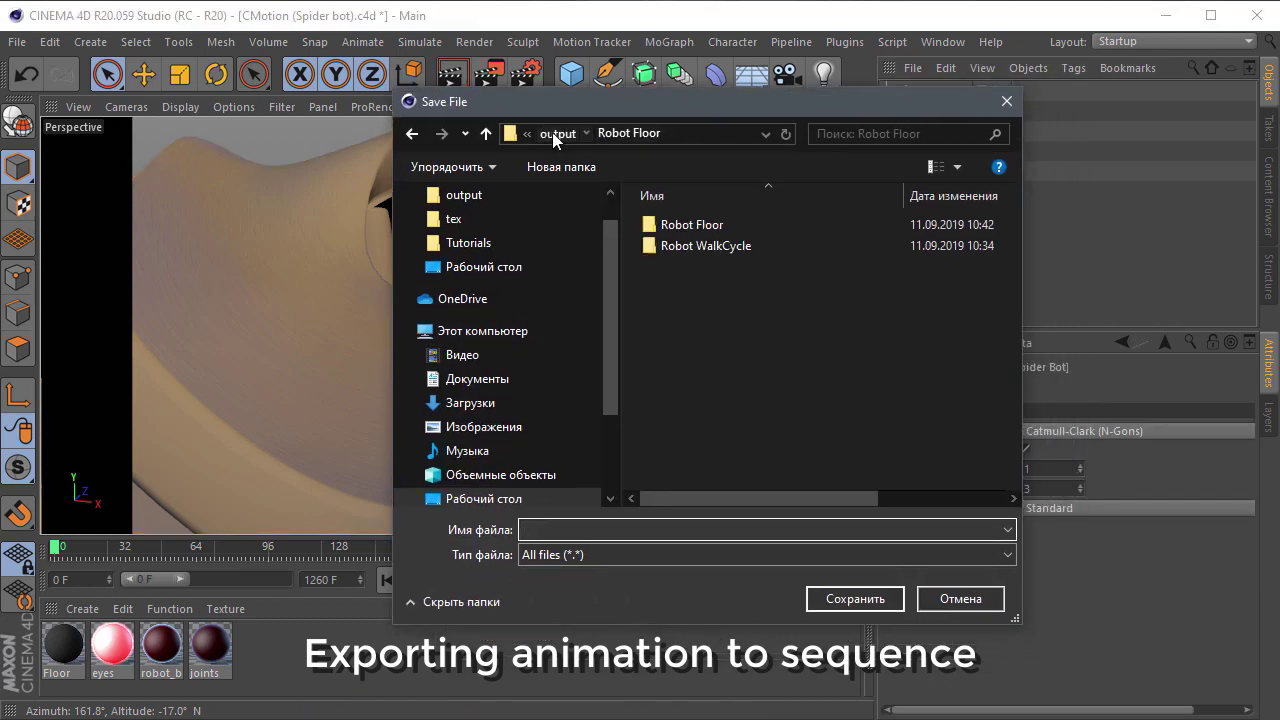
double_click(708, 246)
click(576, 528)
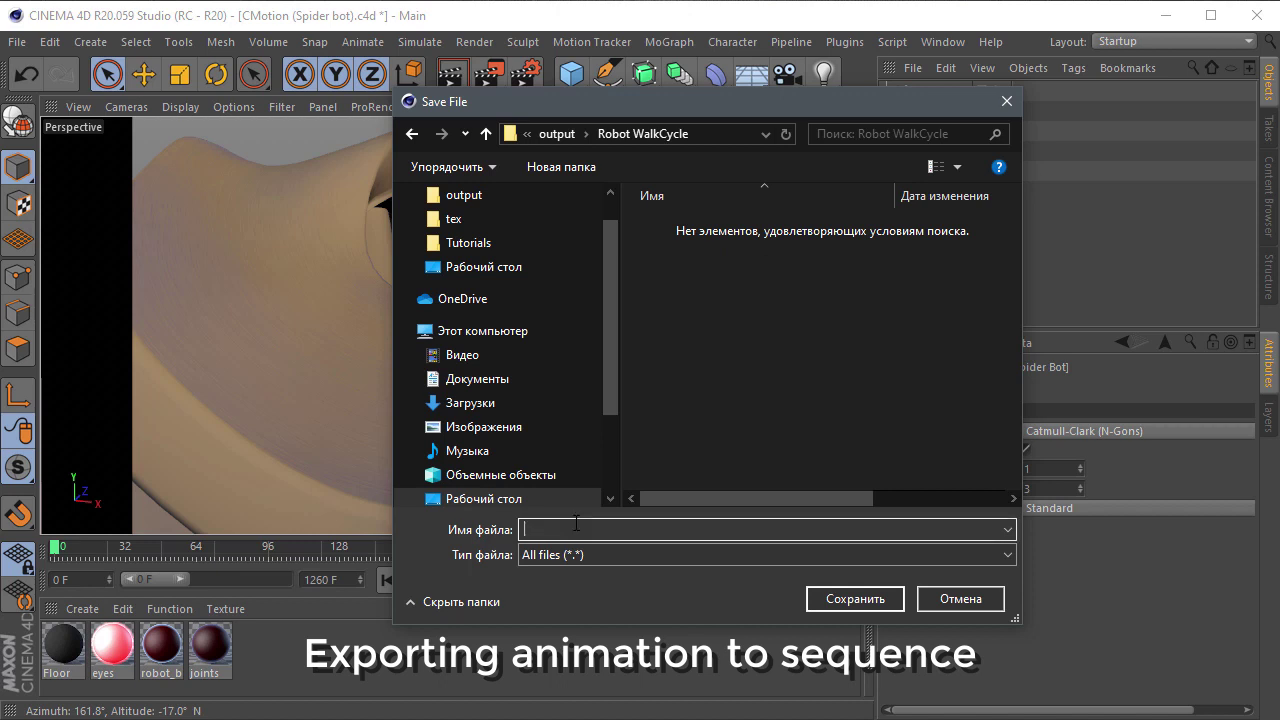
text(robot)
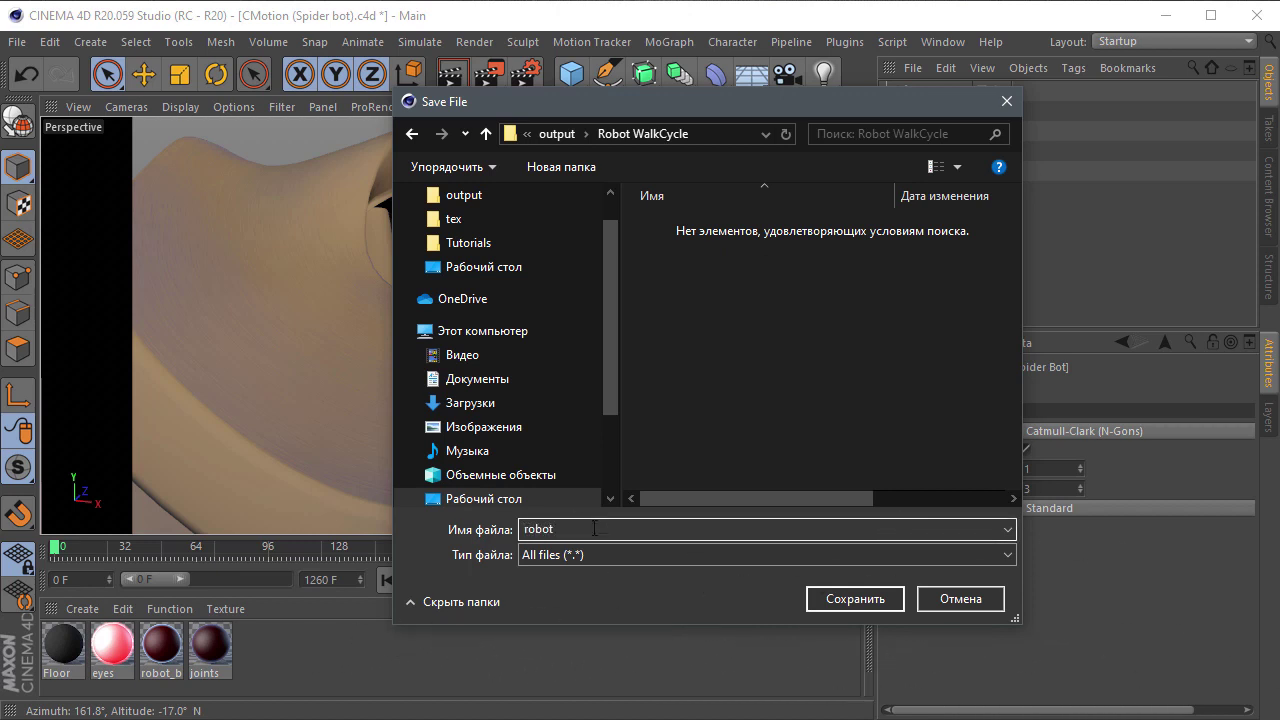
click(841, 598)
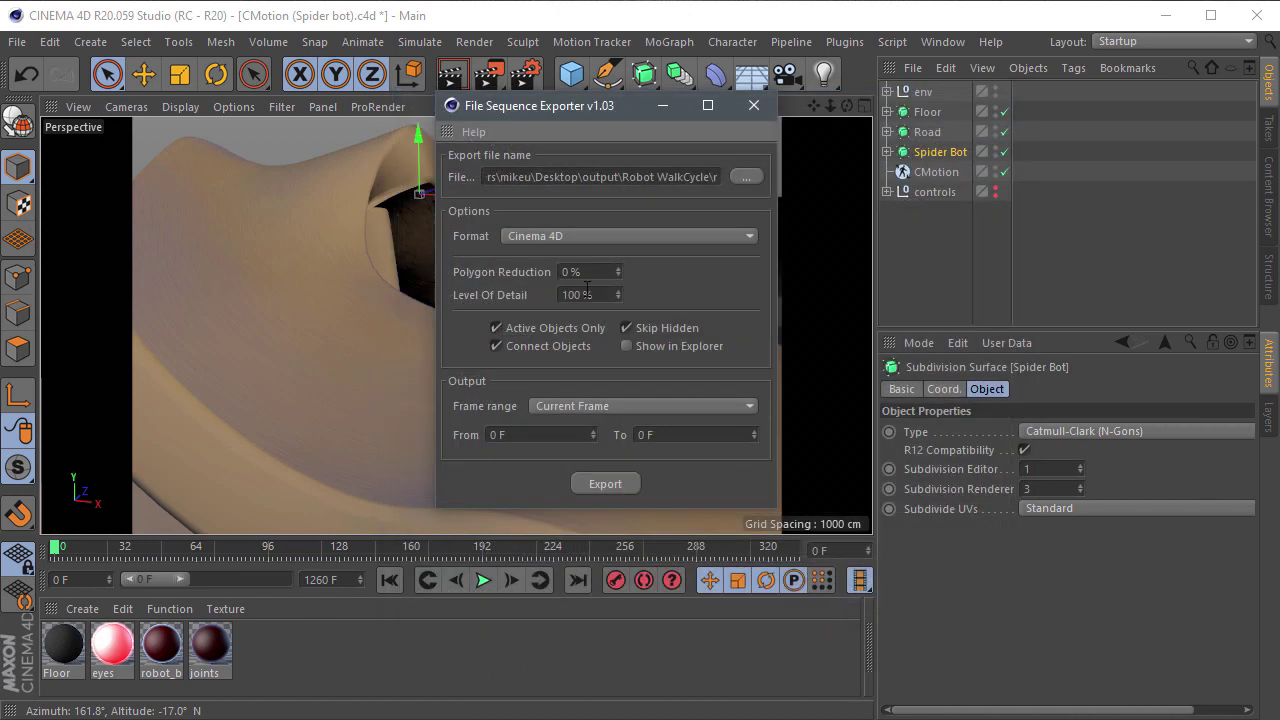
Step: Export the Preview Range, frames 0–332, and confirm the finished message
click(583, 405)
click(647, 485)
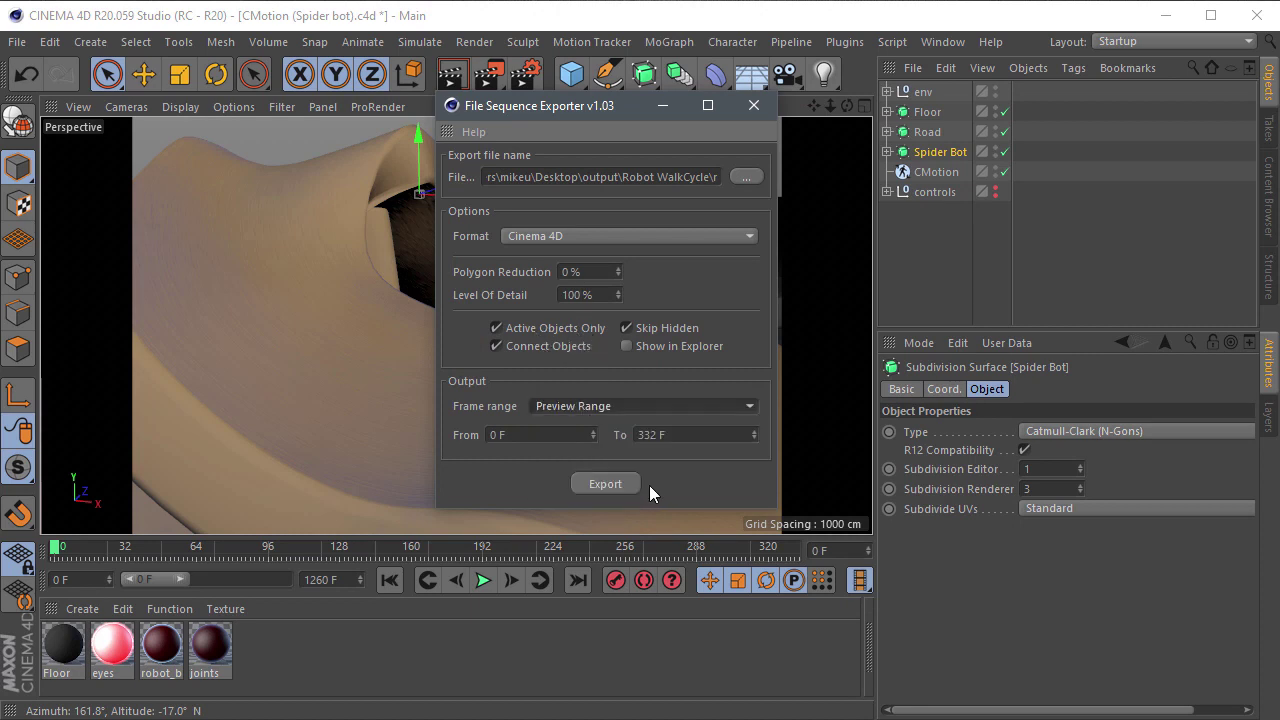
drag(554, 108, 520, 93)
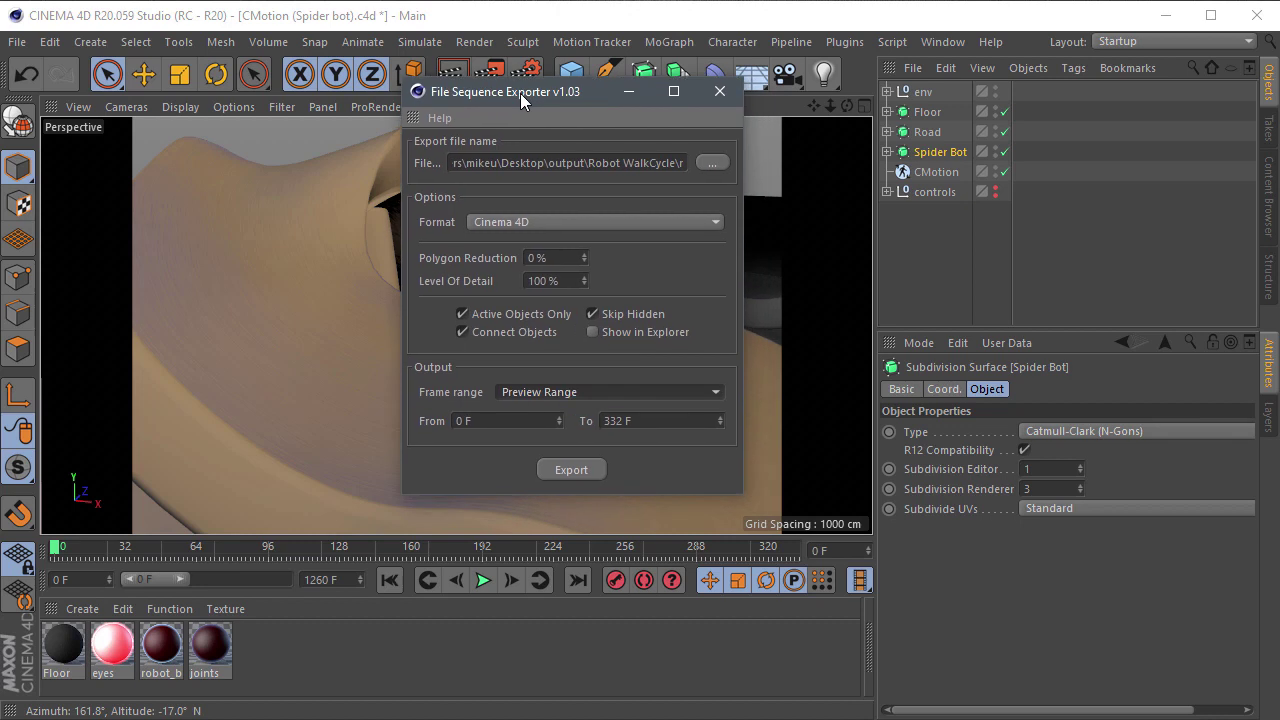
click(575, 472)
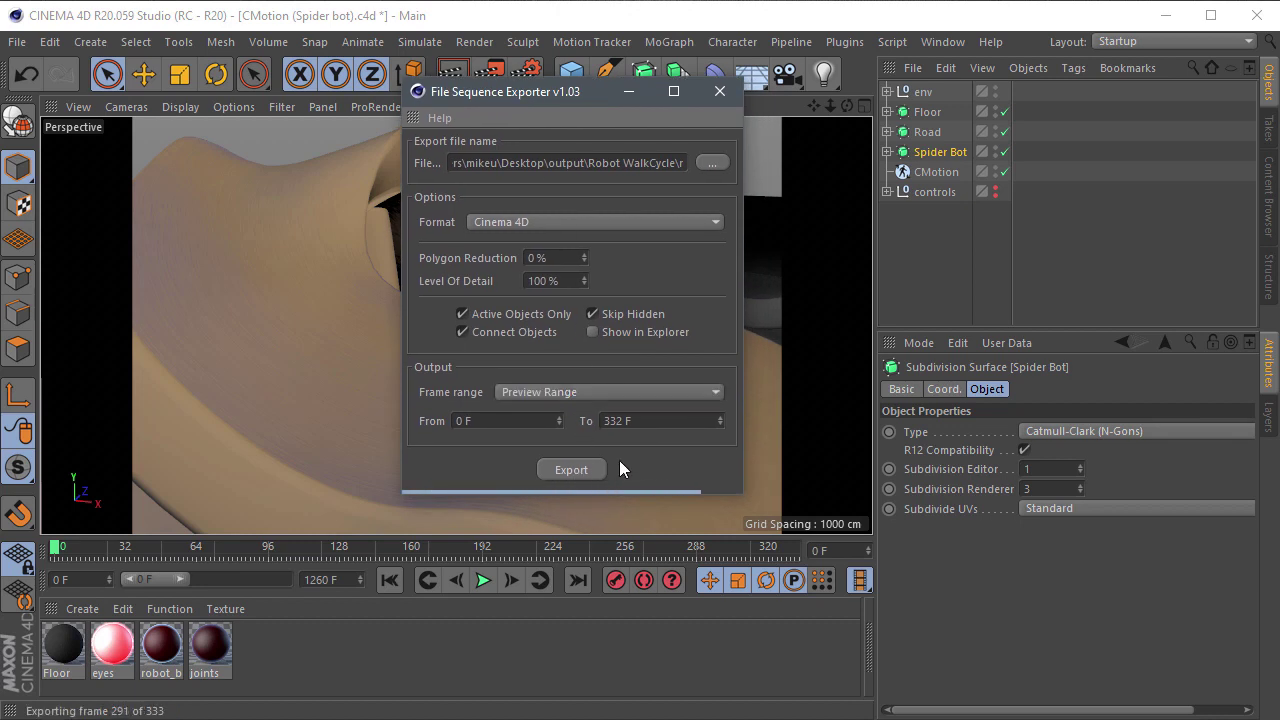
click(667, 452)
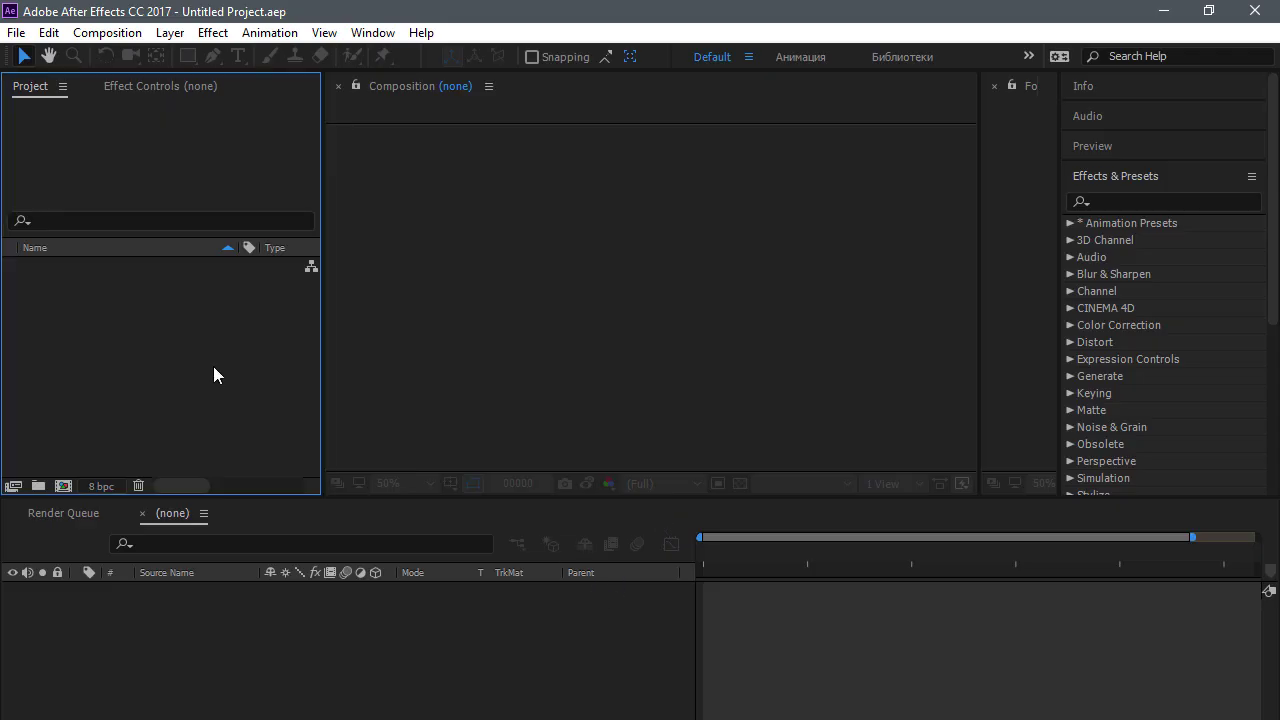
Step: Start a new composition and compare its frame rate with Cinema 4D's 24 fps project setting
right_click(152, 353)
click(200, 356)
click(449, 351)
drag(524, 110, 486, 78)
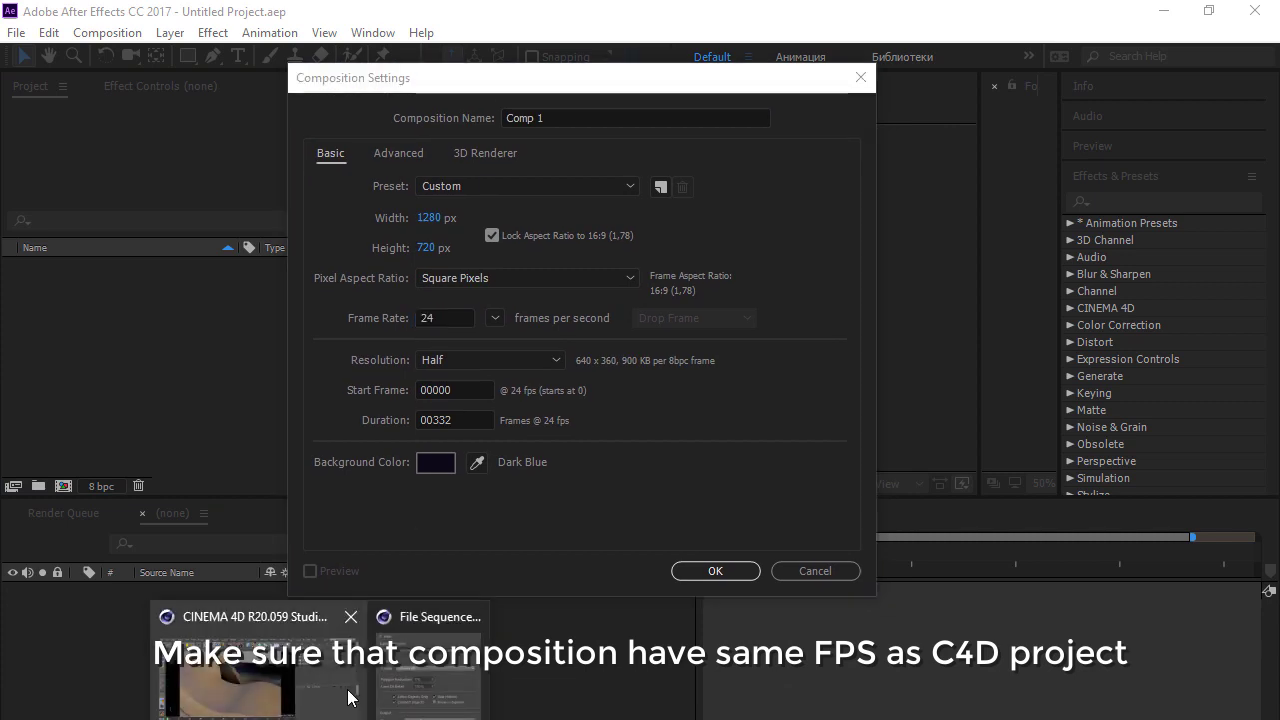
click(260, 640)
click(923, 341)
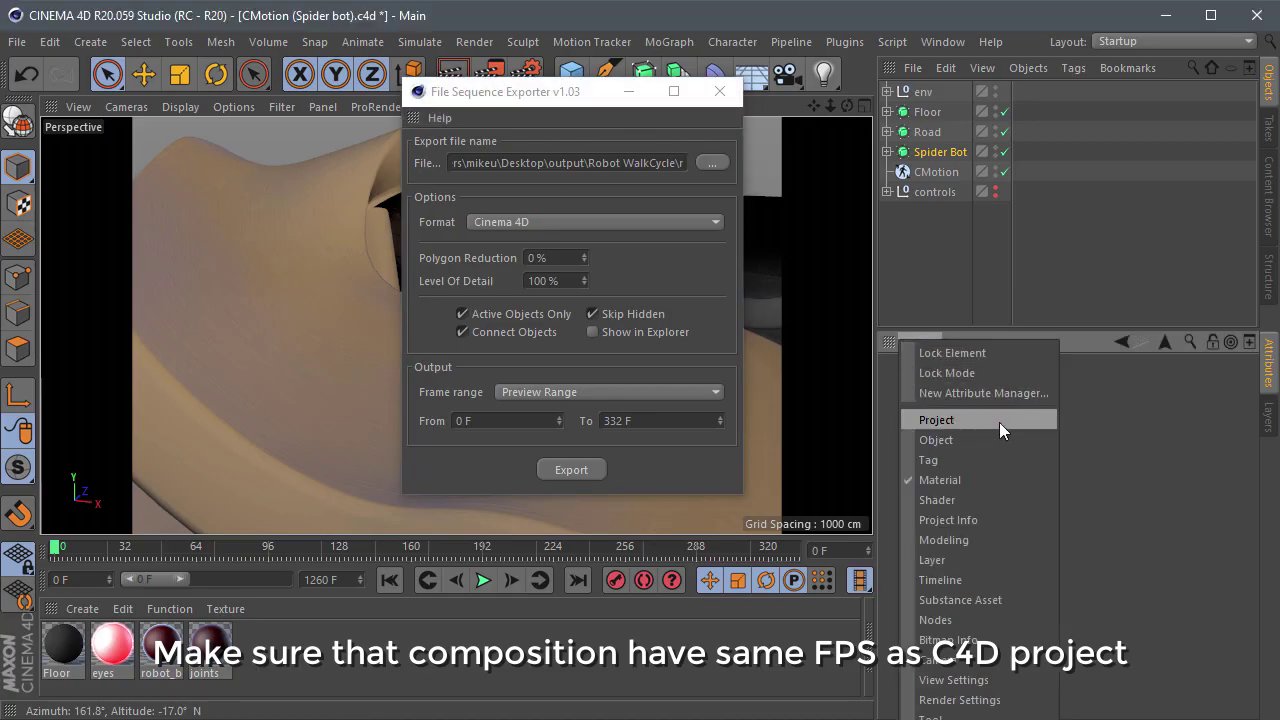
click(999, 422)
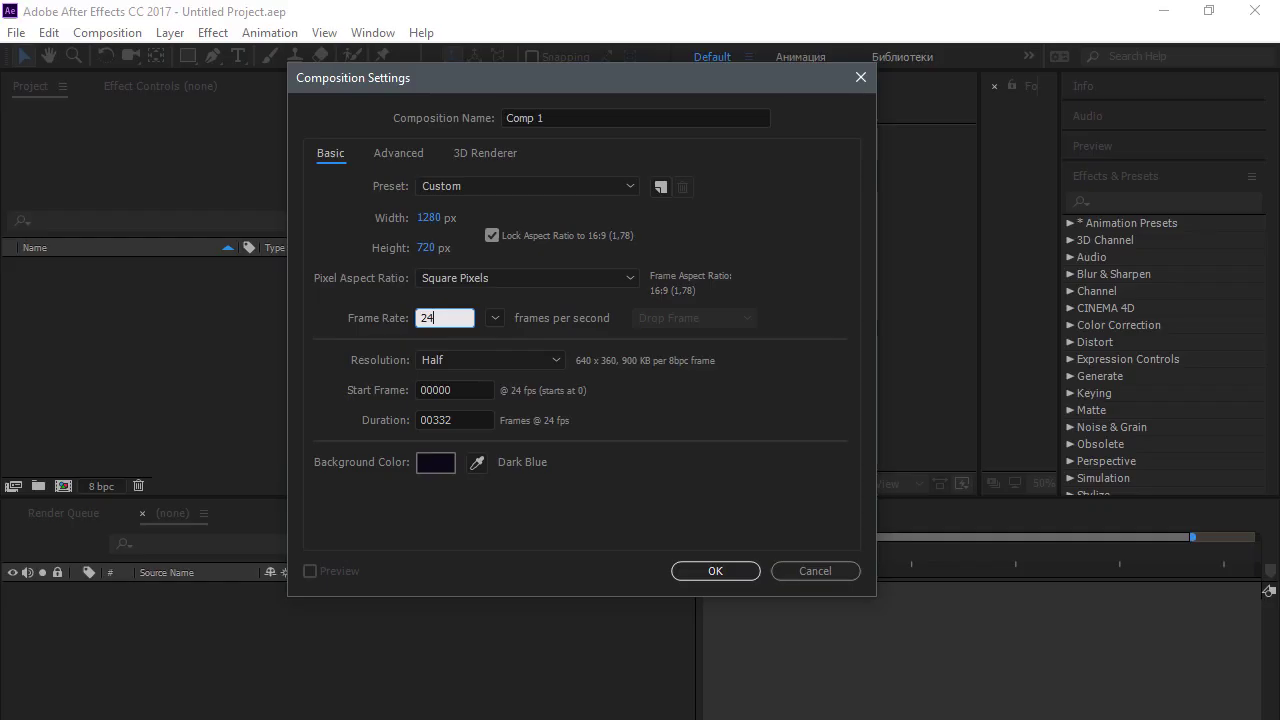
Step: Set the composition duration to 332 frames and create Comp 1
drag(459, 418, 444, 418)
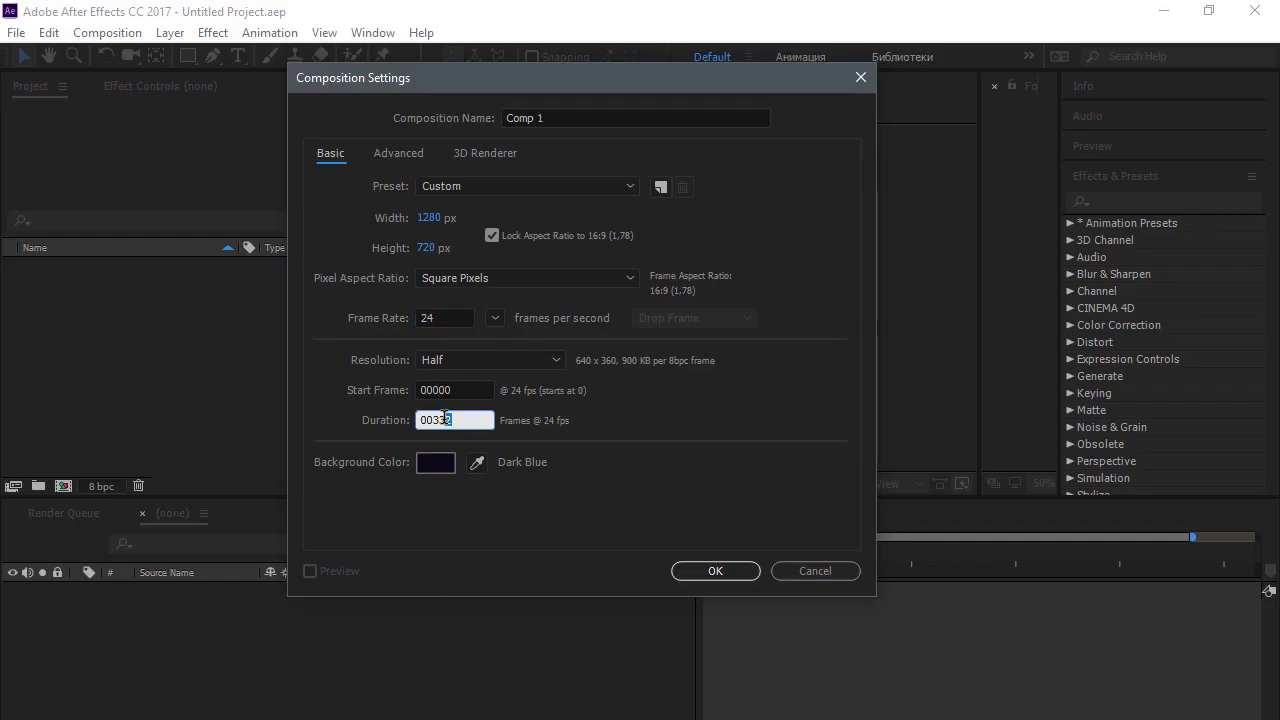
click(699, 443)
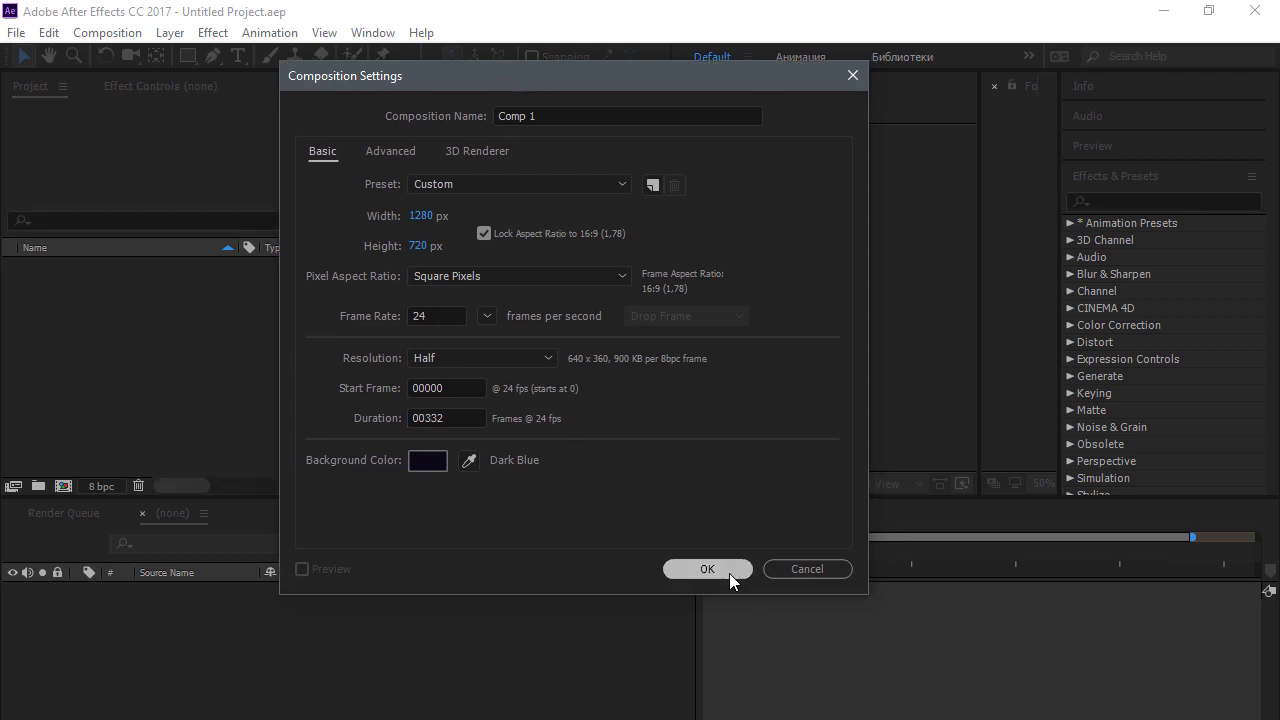
click(729, 572)
Step: Add a Dark Blue Solid 1 layer and a Camera 1 layer to Comp 1
right_click(167, 632)
mouse_move(300, 412)
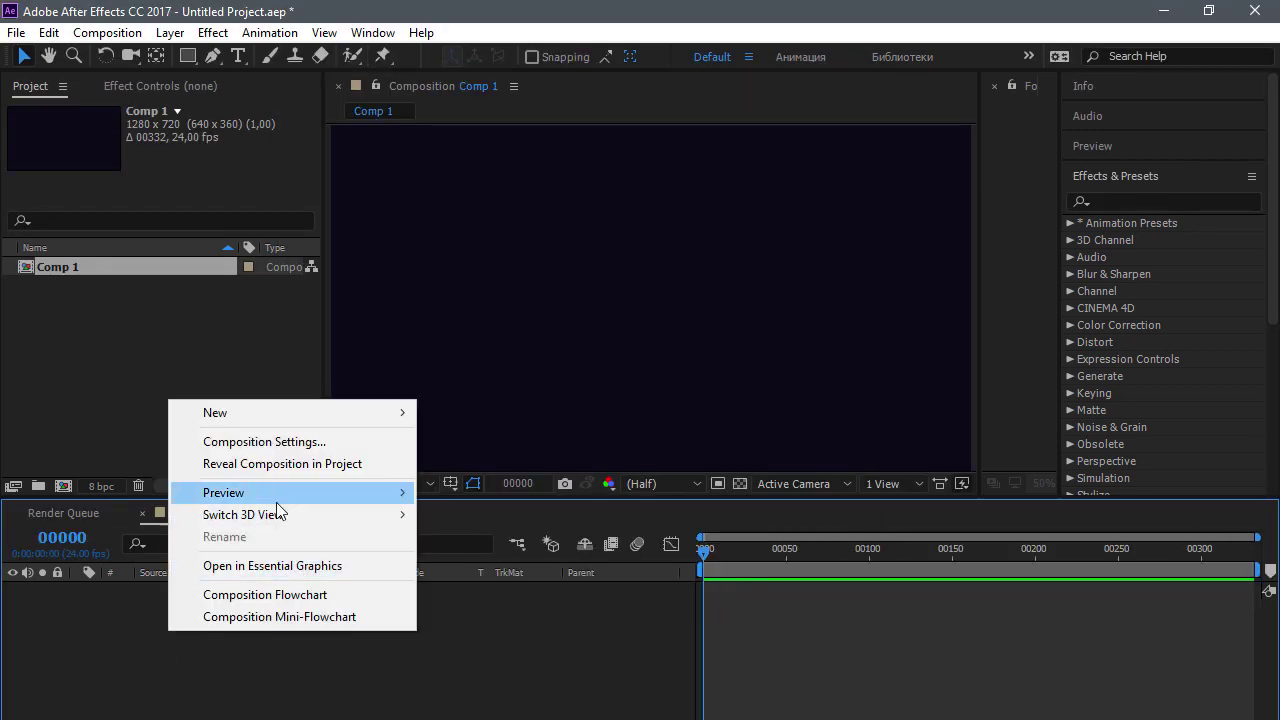
click(503, 463)
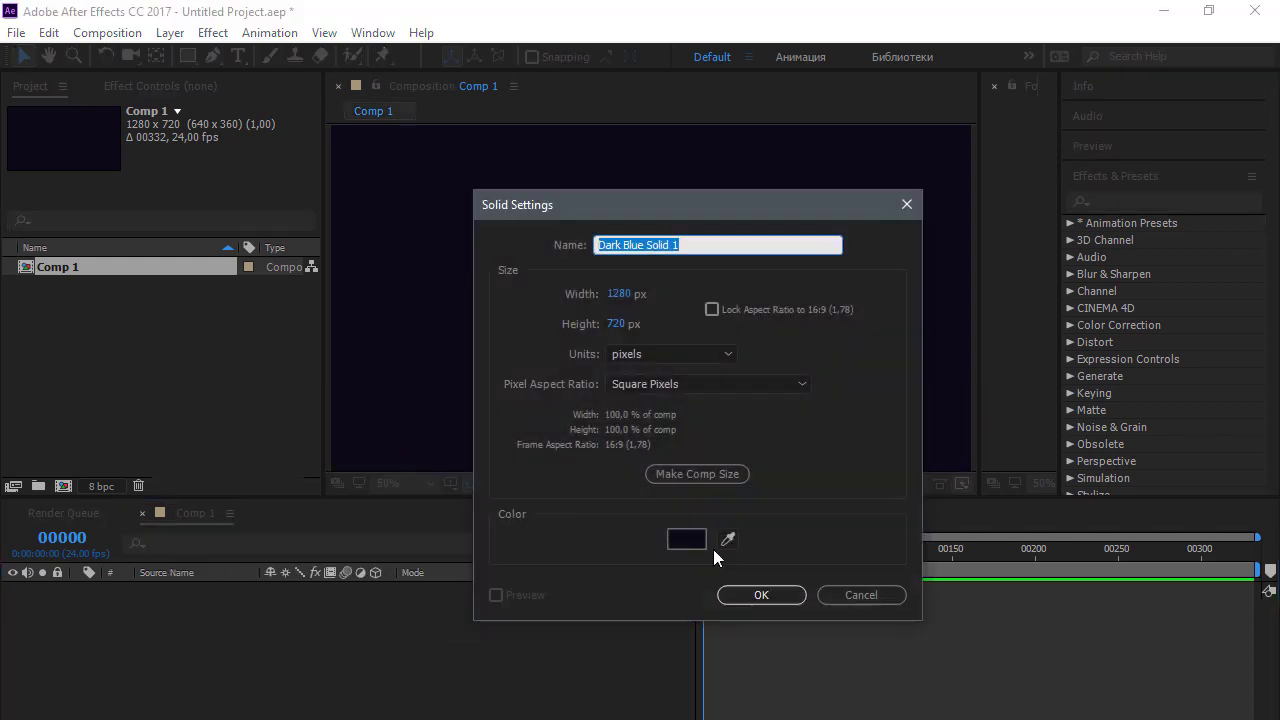
click(760, 595)
right_click(347, 618)
mouse_move(393, 399)
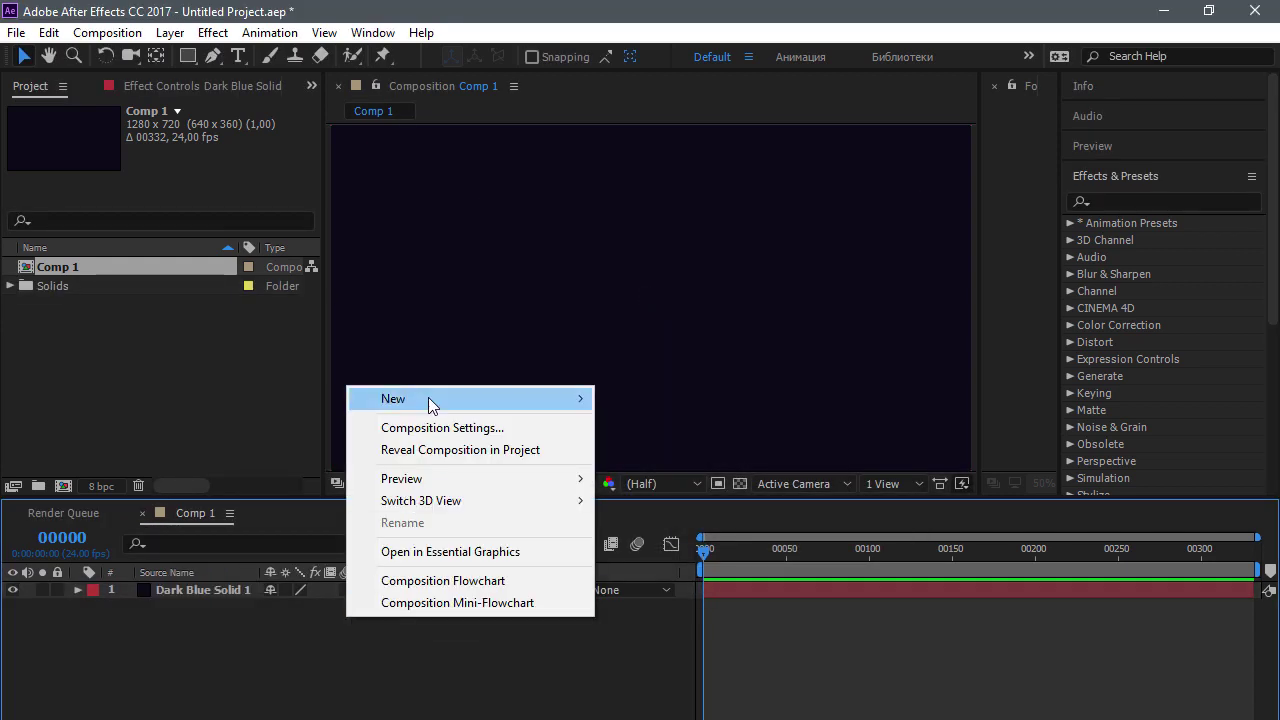
click(669, 495)
click(756, 636)
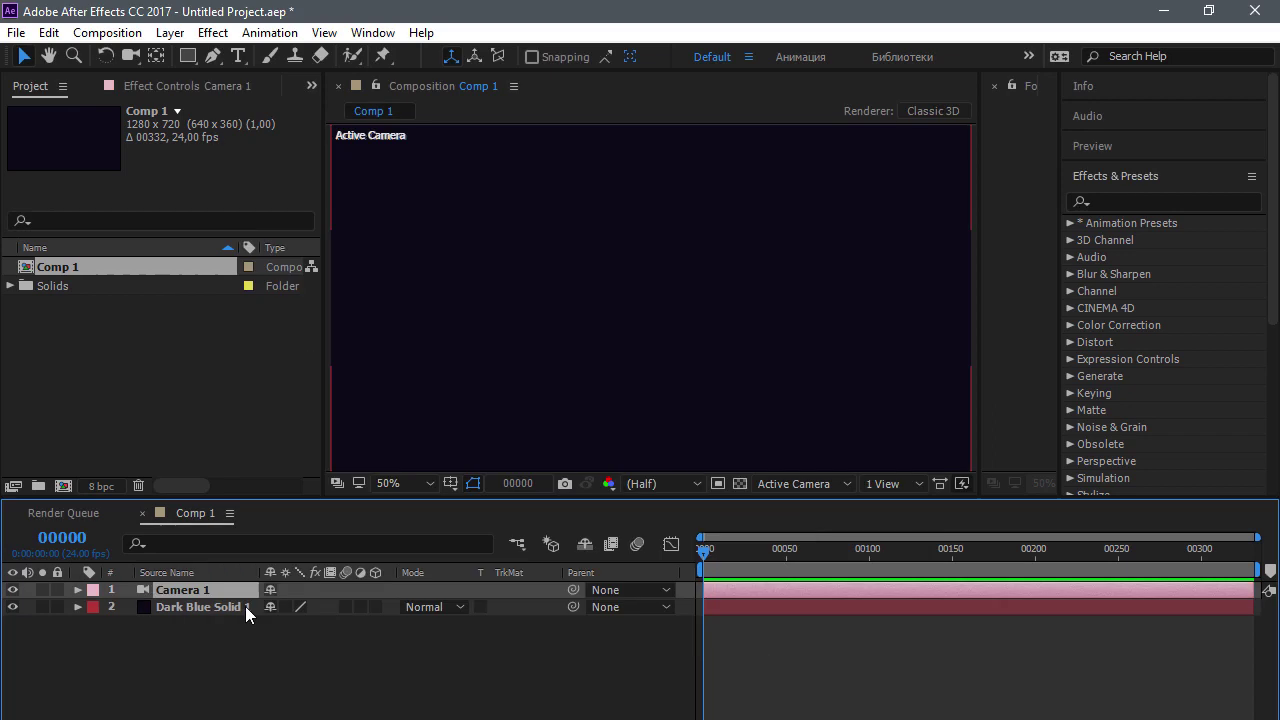
Step: Apply the Video Copilot Element effect to Dark Blue Solid 1
click(213, 607)
click(174, 95)
click(213, 32)
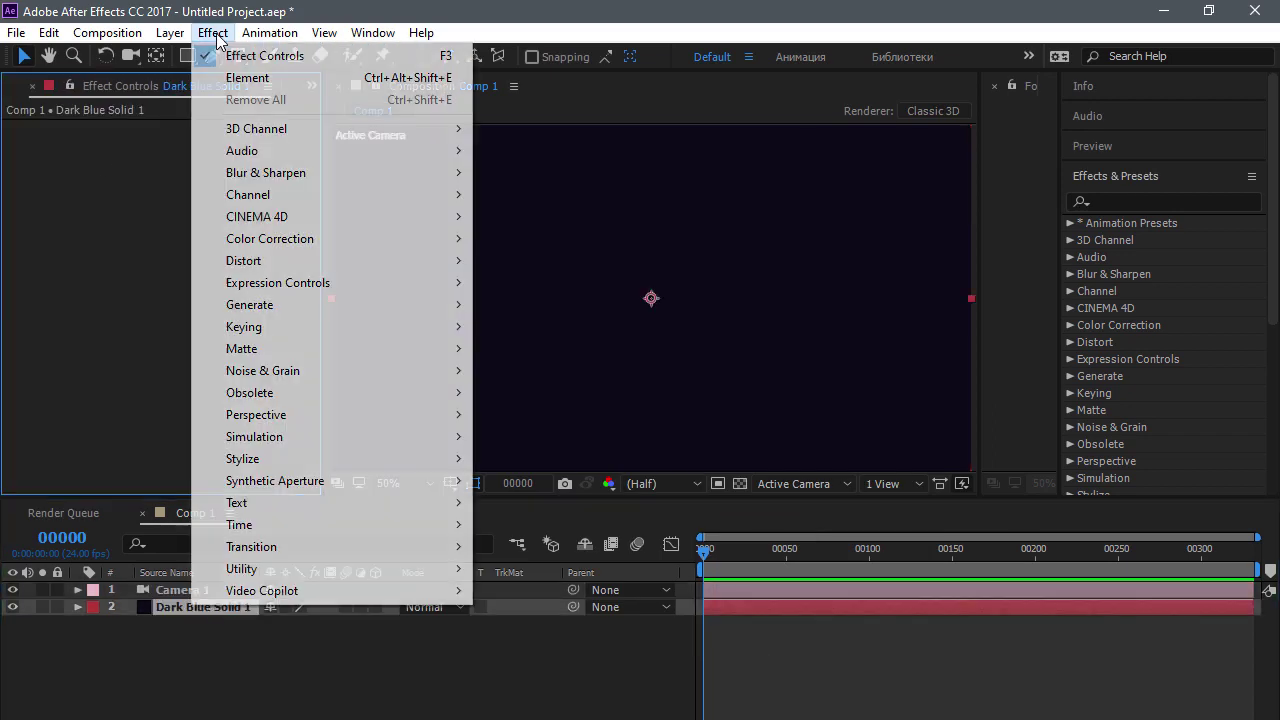
mouse_move(262, 590)
click(560, 592)
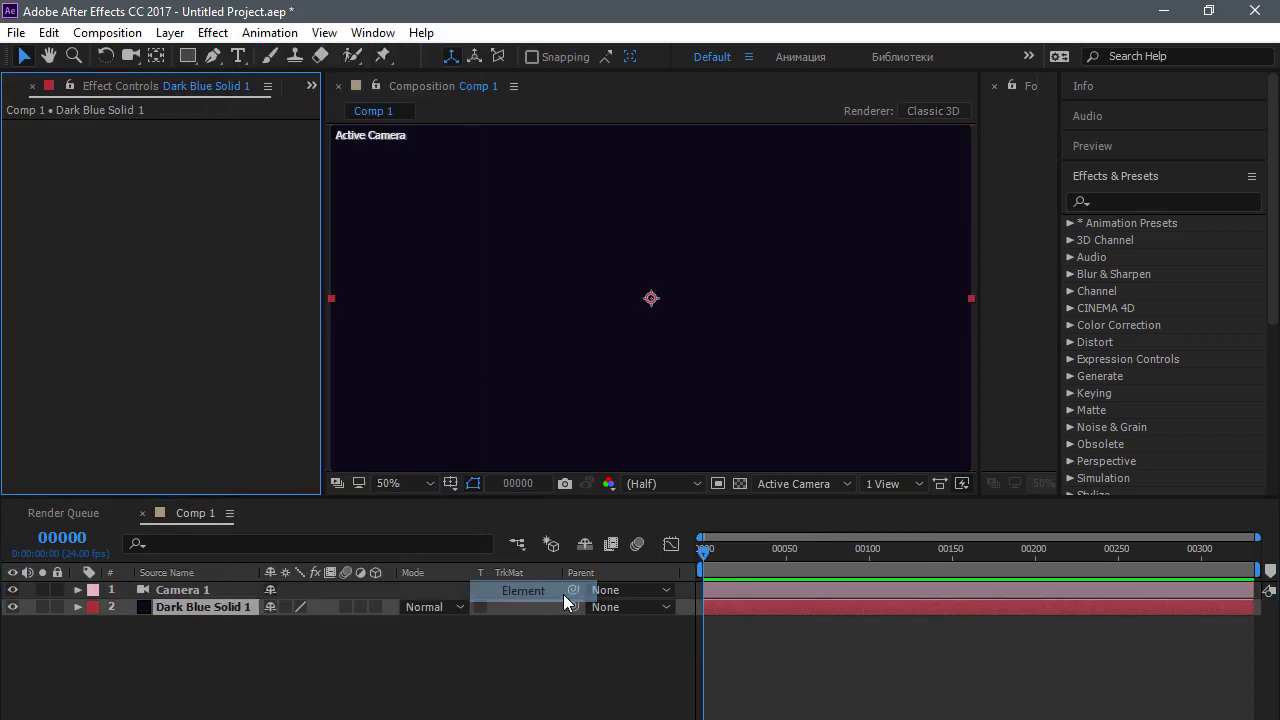
Step: In Scene Setup, import floor_0000.c4d from the Robot Floor folder
click(100, 168)
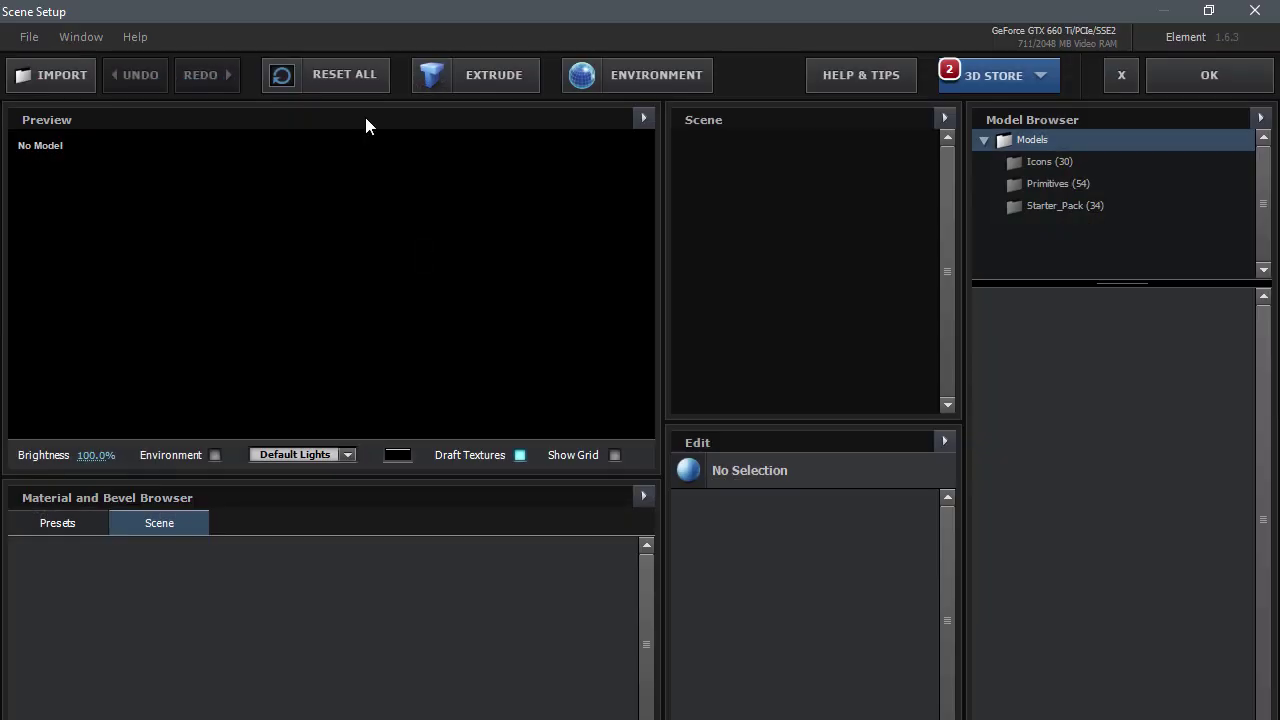
click(50, 75)
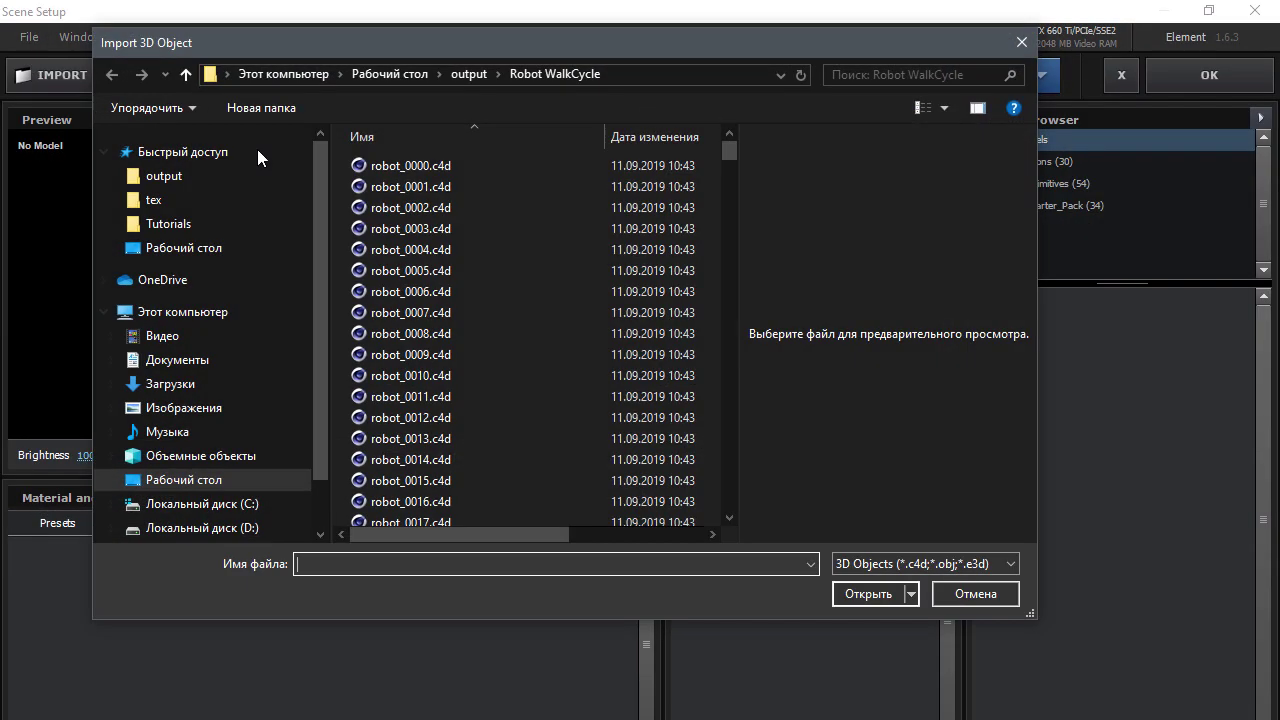
click(462, 75)
double_click(395, 170)
click(387, 168)
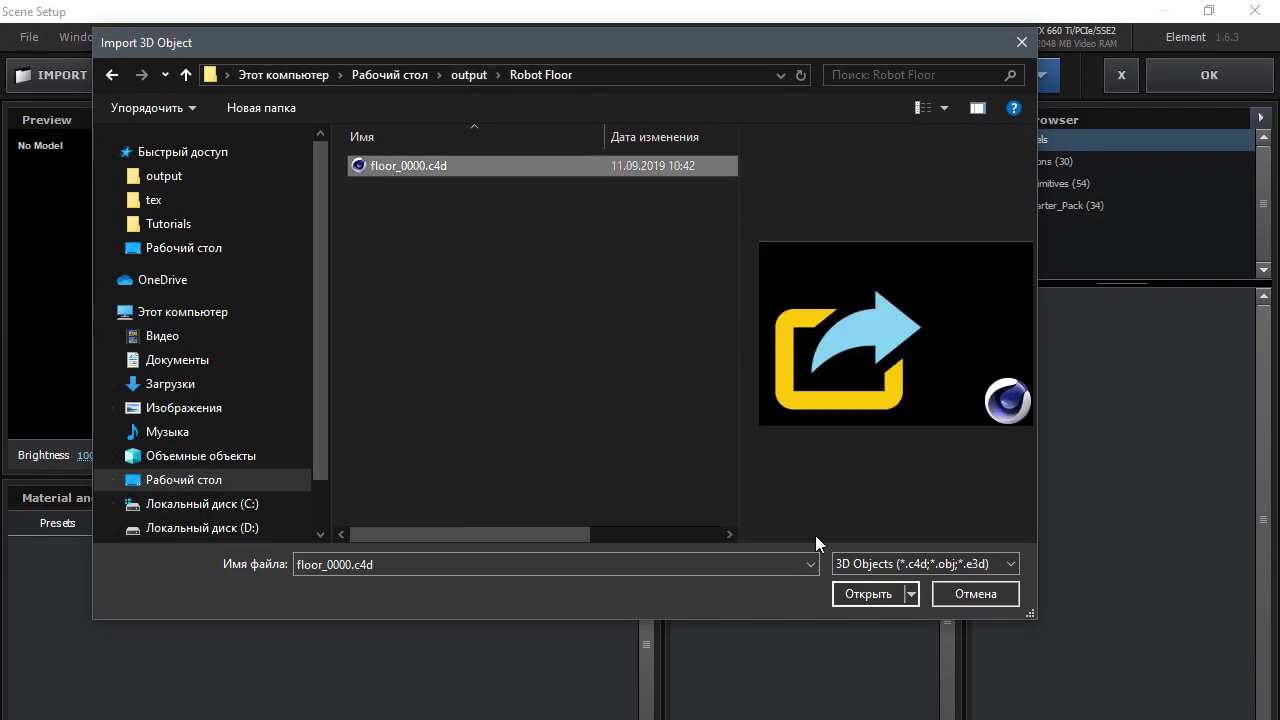
key(Return)
Step: Replace the floor's Floor material with the blue Paint material preset
mouse_move(321, 297)
mouse_down()
mouse_move(357, 337)
mouse_move(443, 329)
mouse_up()
scroll(305, 333, up, 3)
click(79, 527)
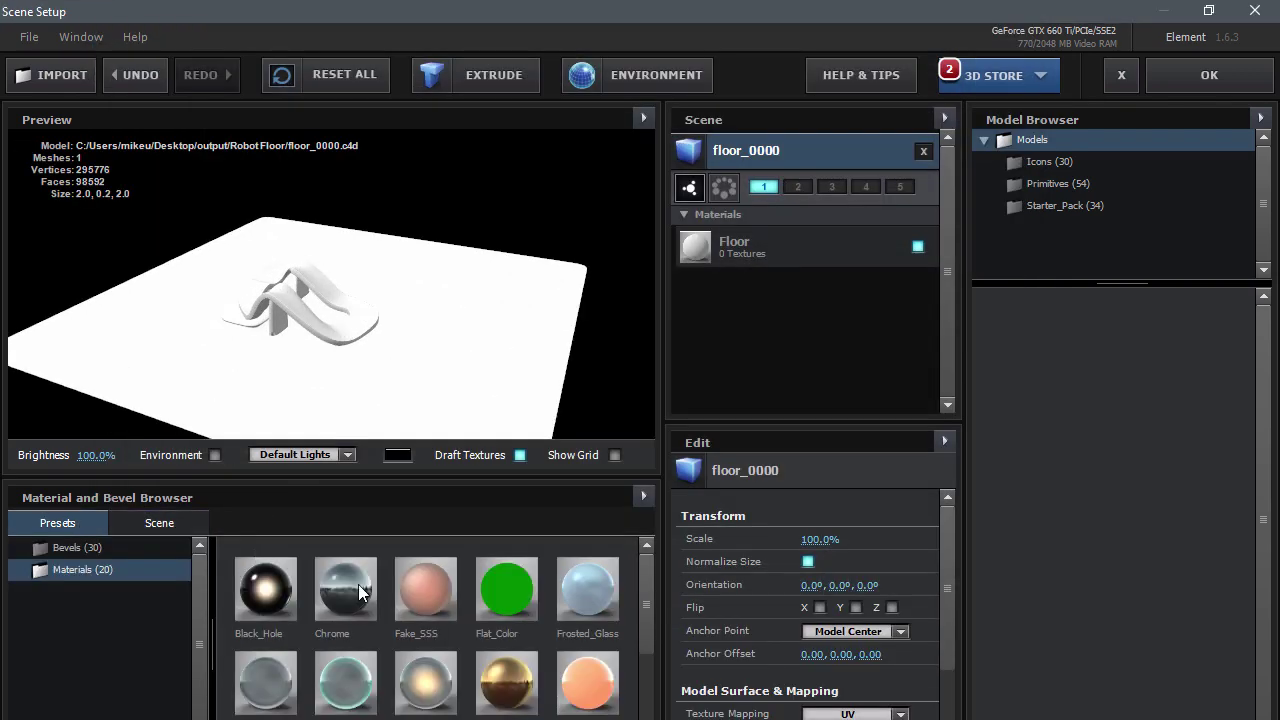
scroll(540, 612, down, 1)
drag(425, 700, 789, 255)
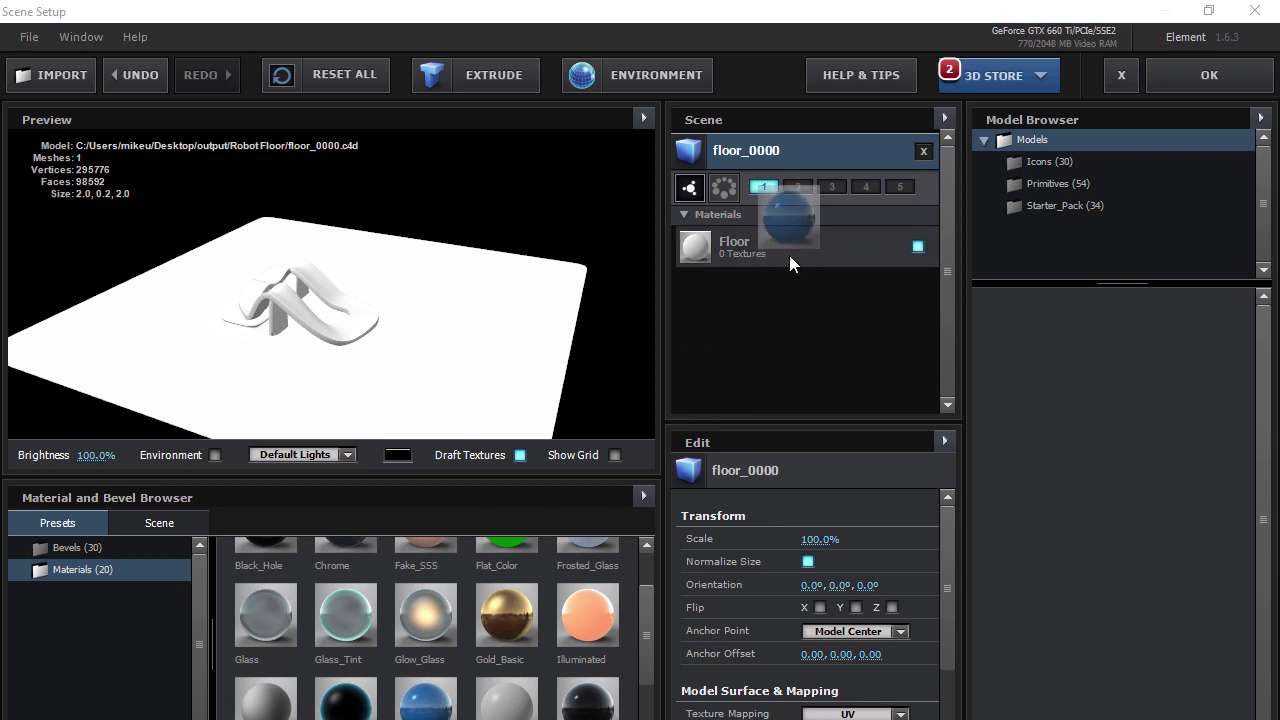
scroll(333, 335, up, 3)
click(29, 37)
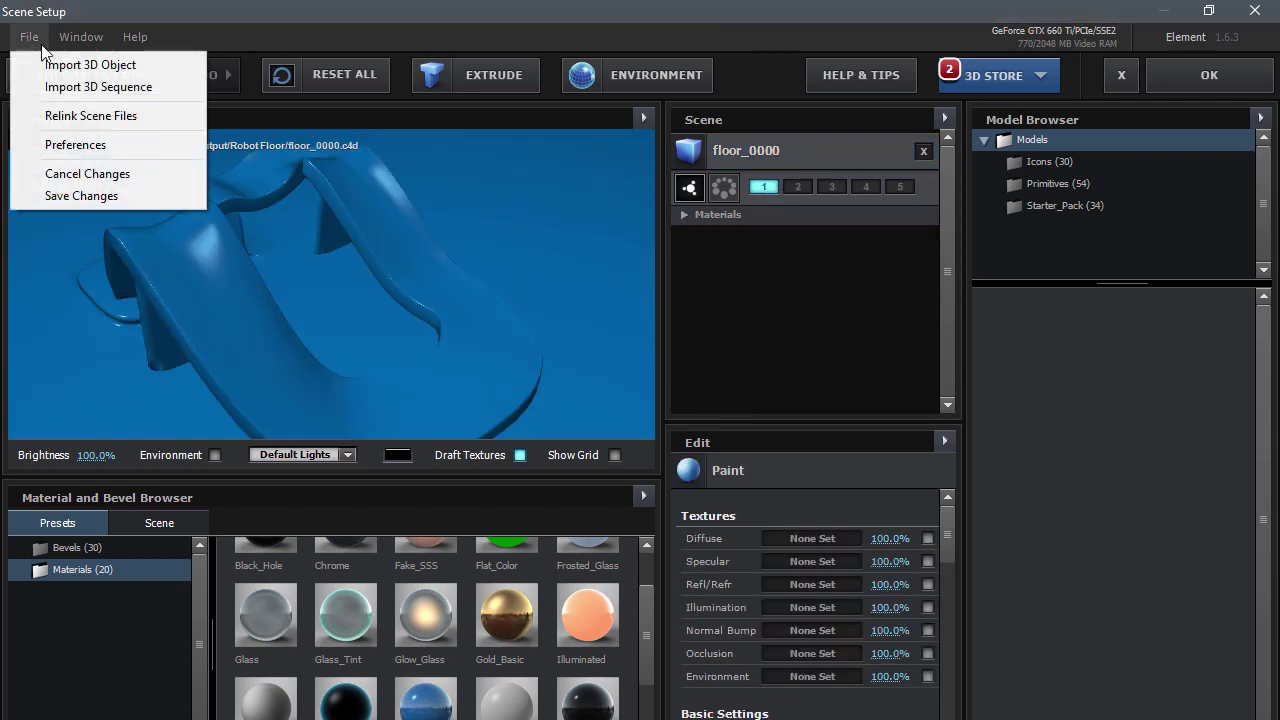
Step: Import the robot_0000.c4d 3D sequence from the Robot WalkCycle folder
click(179, 90)
click(469, 75)
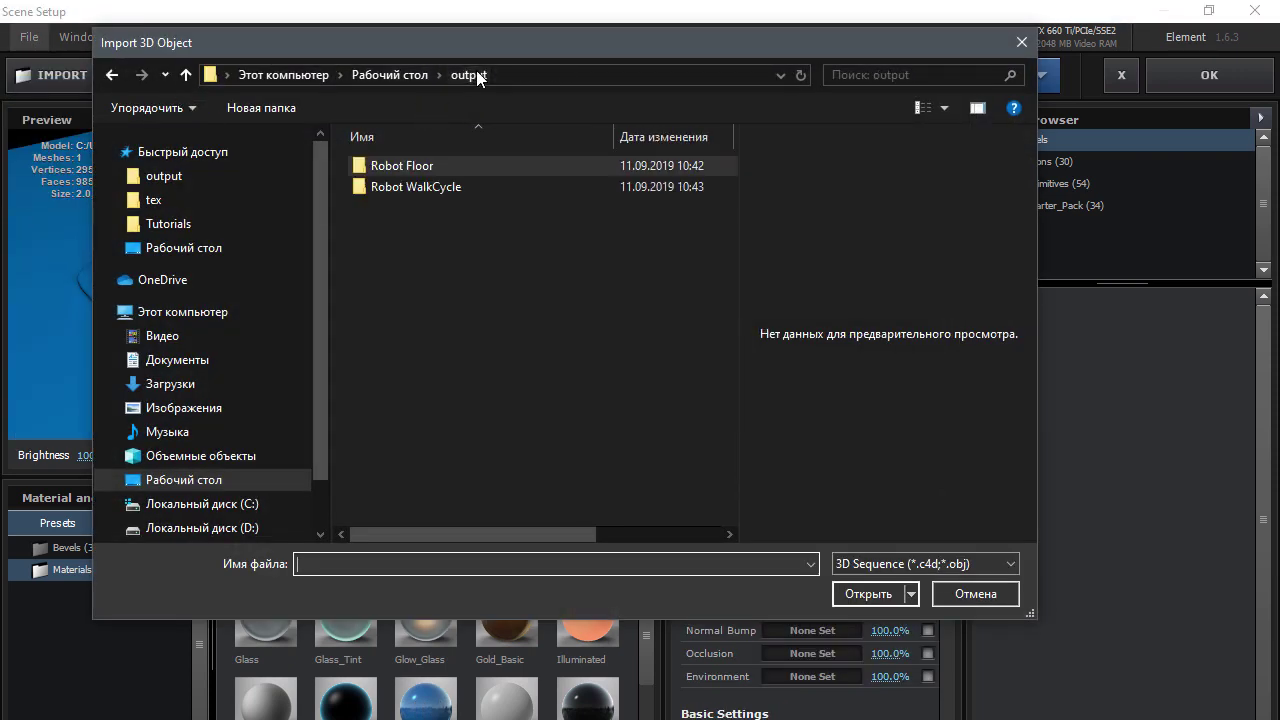
double_click(436, 186)
click(431, 171)
click(868, 594)
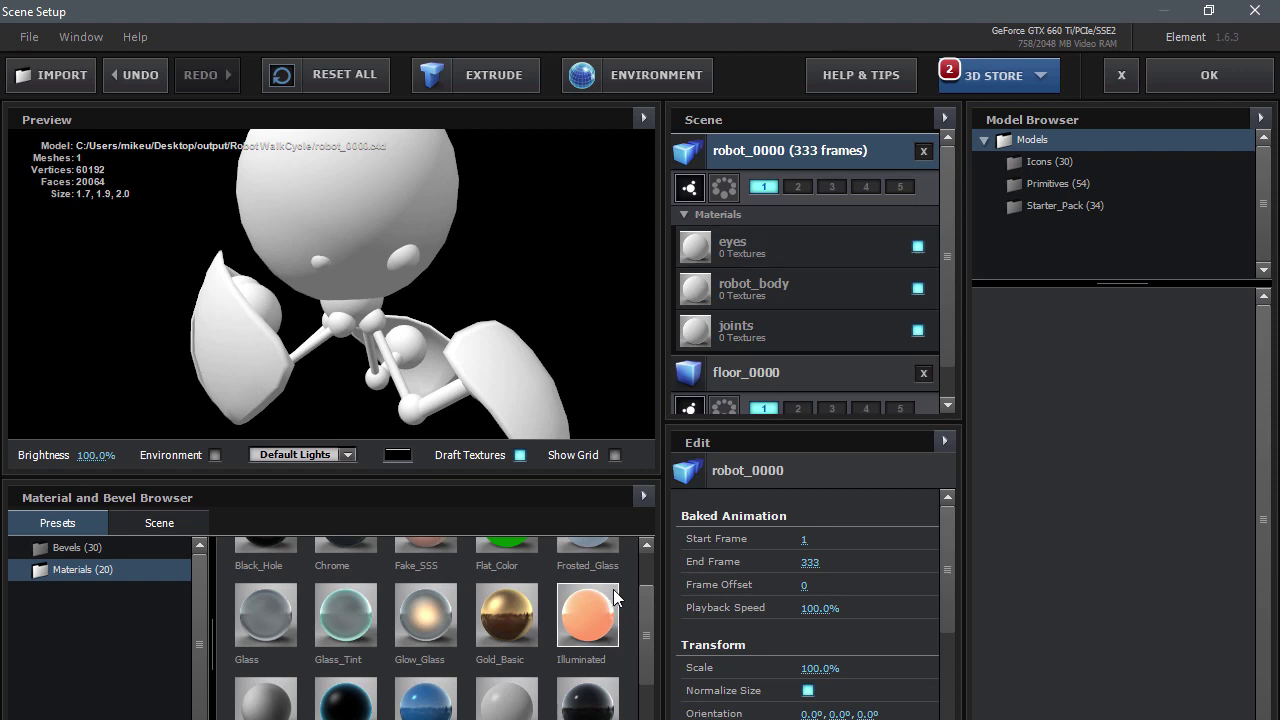
Step: Give the robot Two_Color_Red body, Illuminated eyes and Shiny joints materials
scroll(522, 690, down, 1)
drag(507, 695, 826, 288)
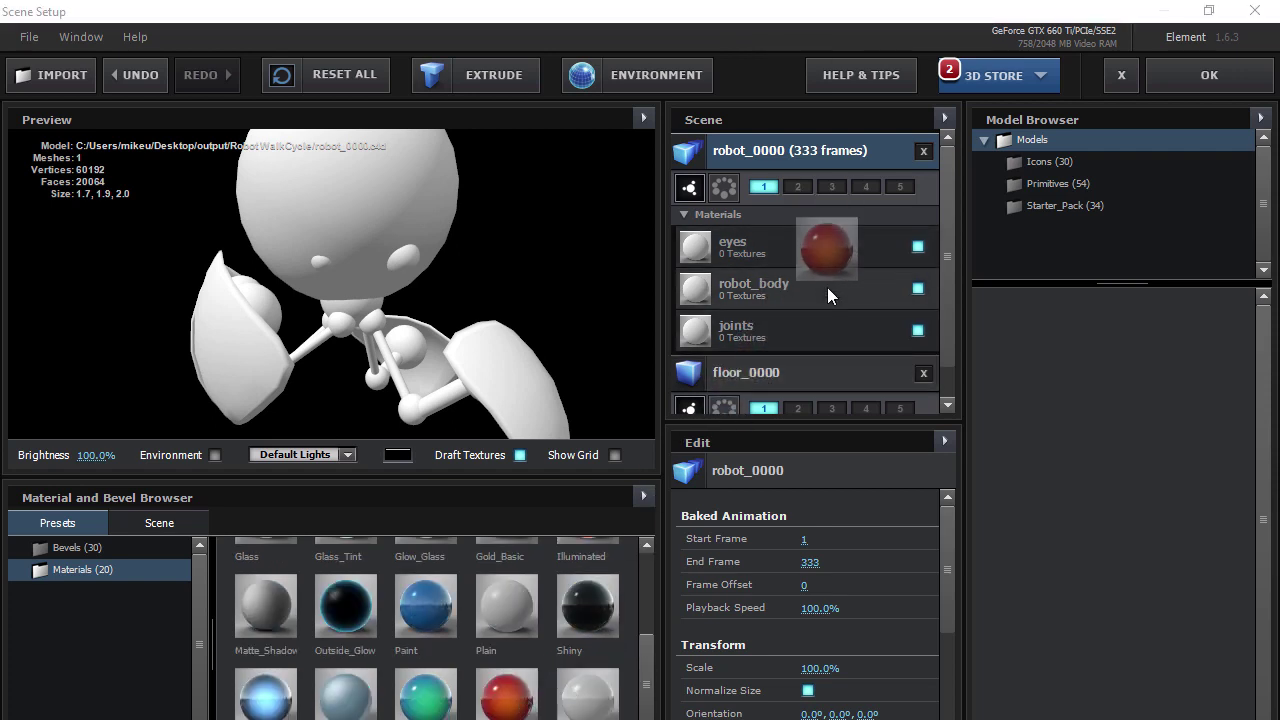
scroll(600, 640, up, 2)
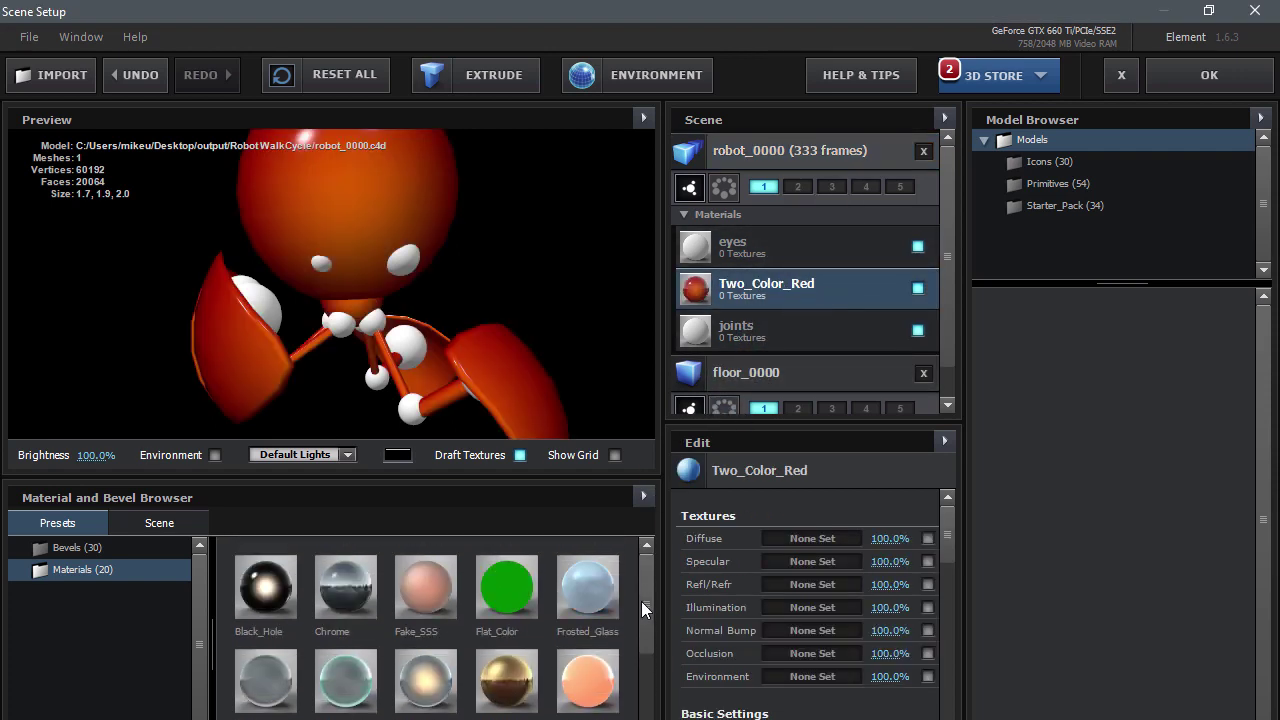
drag(588, 690, 745, 250)
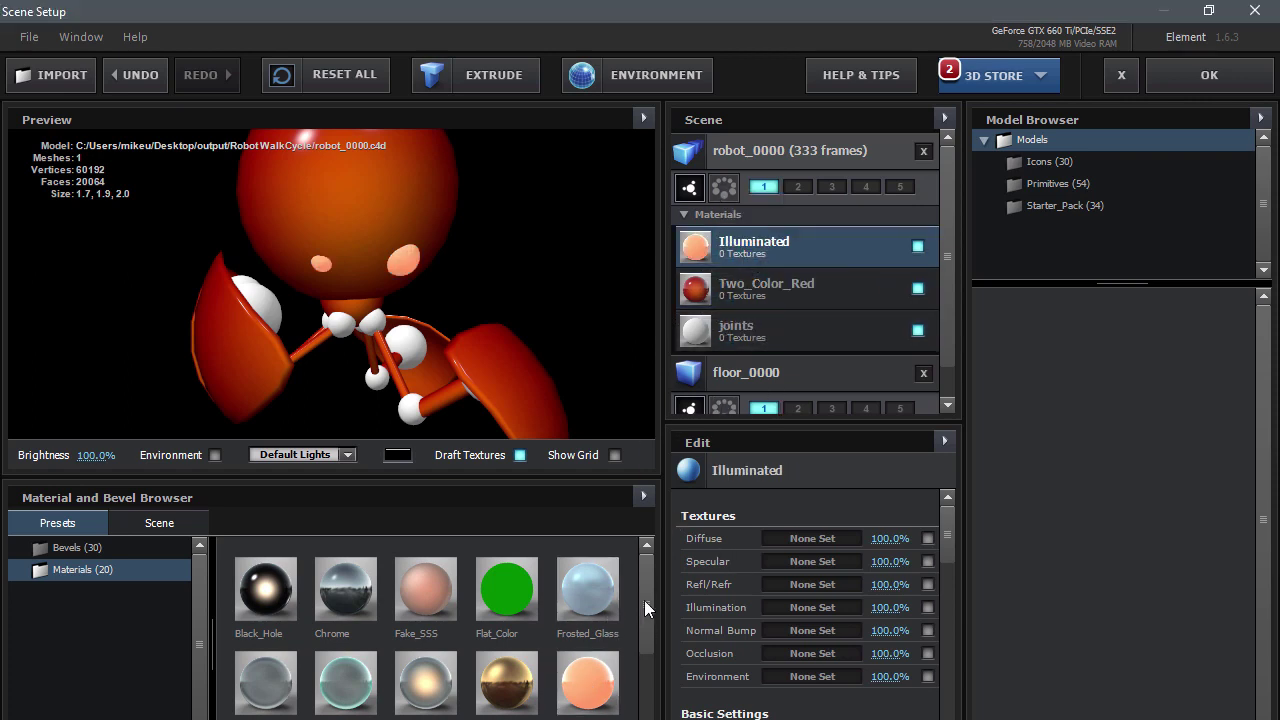
drag(273, 589, 767, 326)
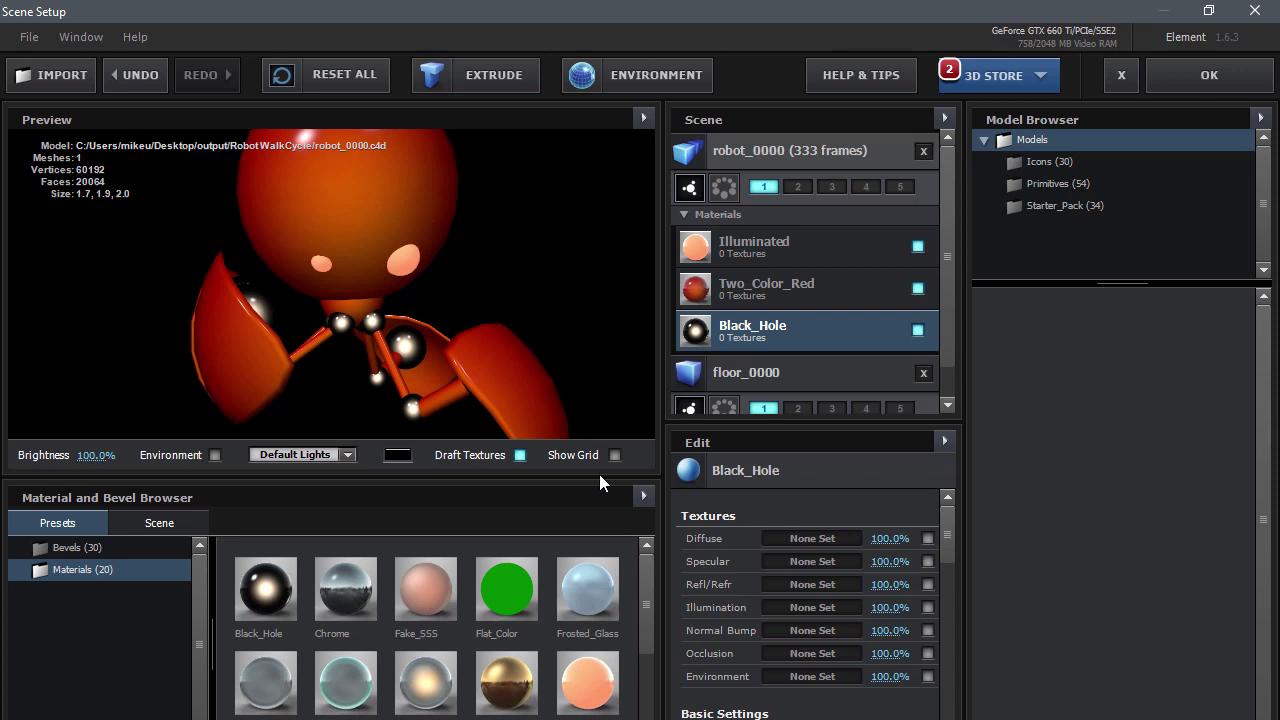
scroll(652, 575, down, 1)
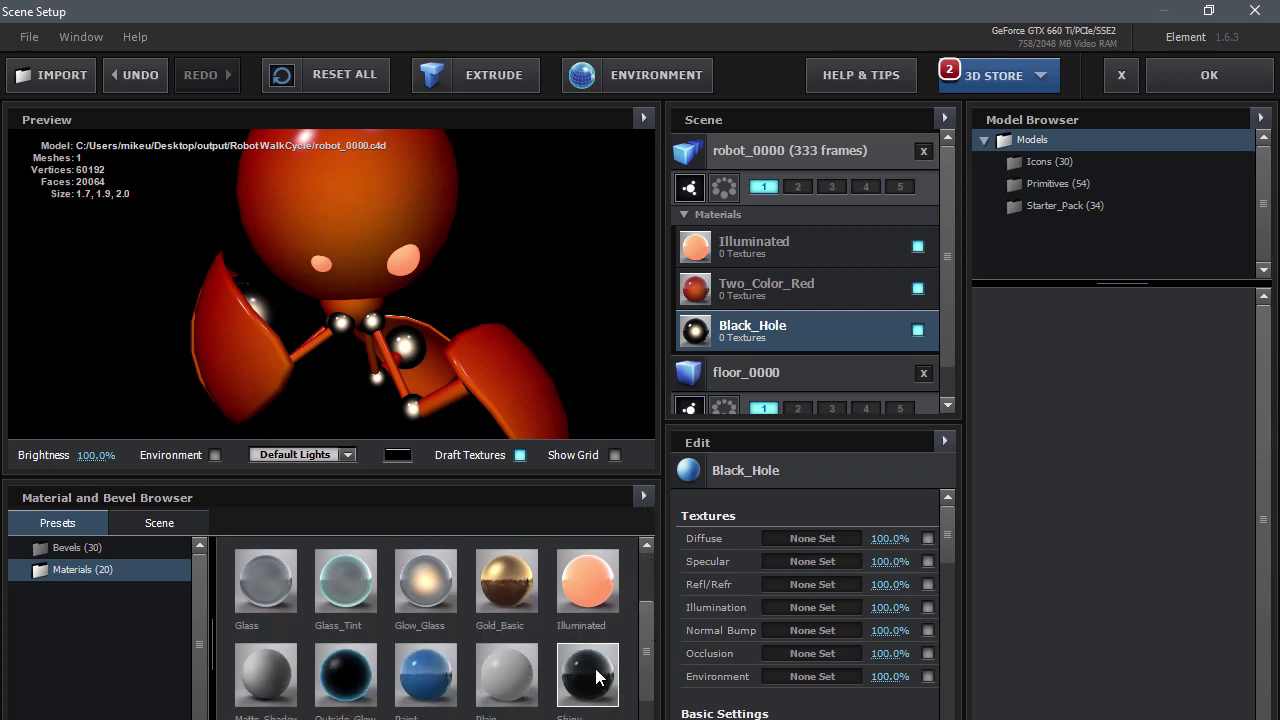
drag(597, 677, 770, 330)
mouse_move(374, 280)
mouse_down()
mouse_move(336, 338)
mouse_move(509, 308)
mouse_move(477, 279)
mouse_move(331, 279)
mouse_move(637, 272)
mouse_up()
Step: Turn off Normalize Size for floor_0000 and set its anchor point to From Model
click(683, 213)
click(846, 249)
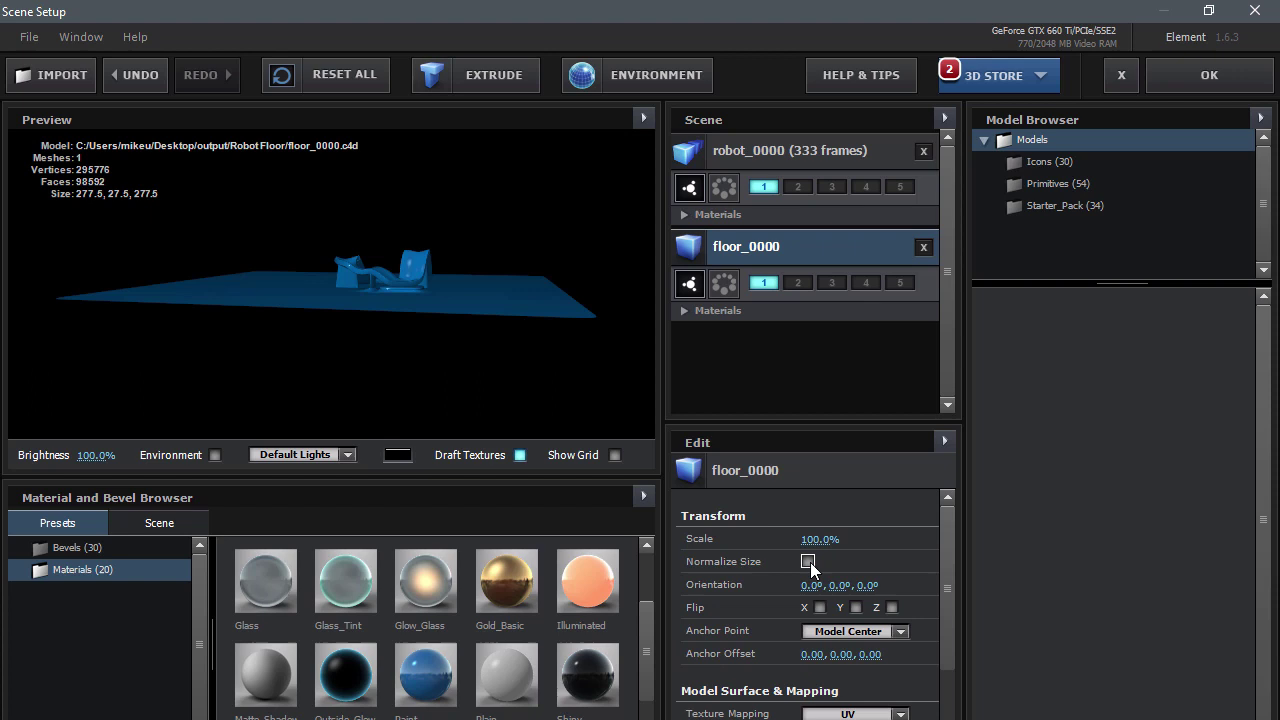
click(903, 635)
click(915, 478)
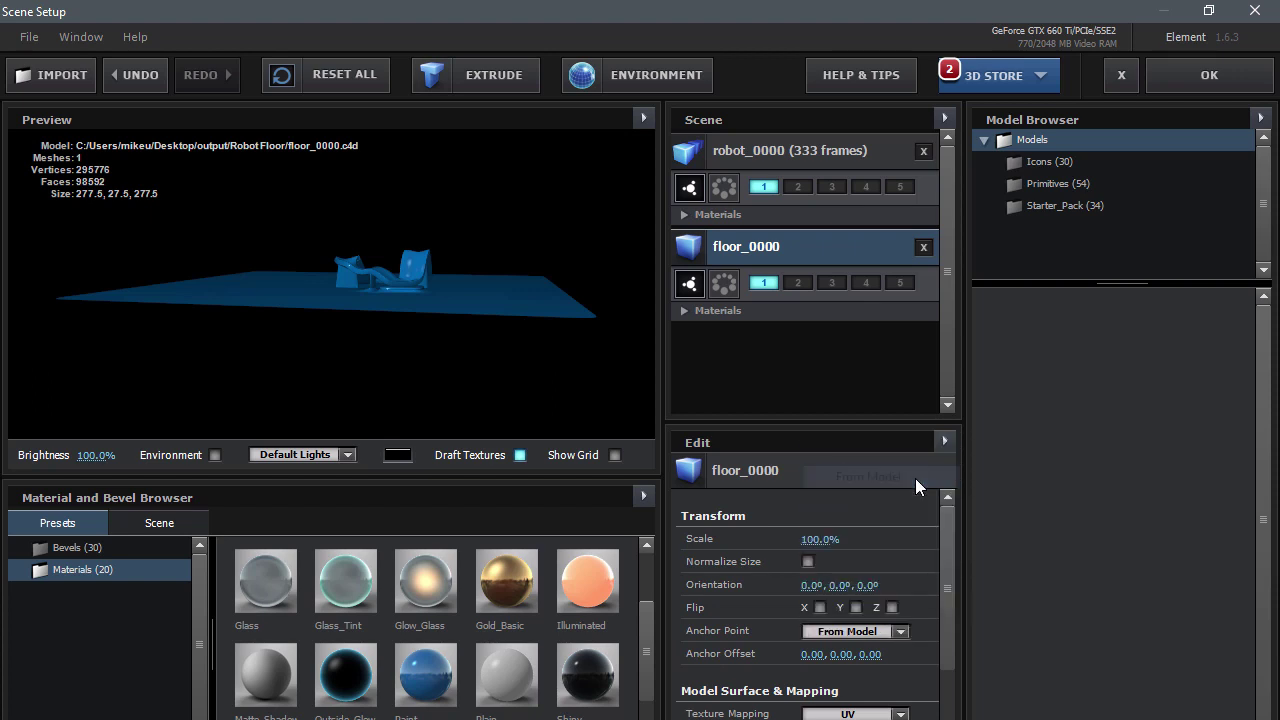
Step: Set robot_0000's anchor point to From Model and move it into group 2
click(801, 155)
scroll(944, 598, down, 3)
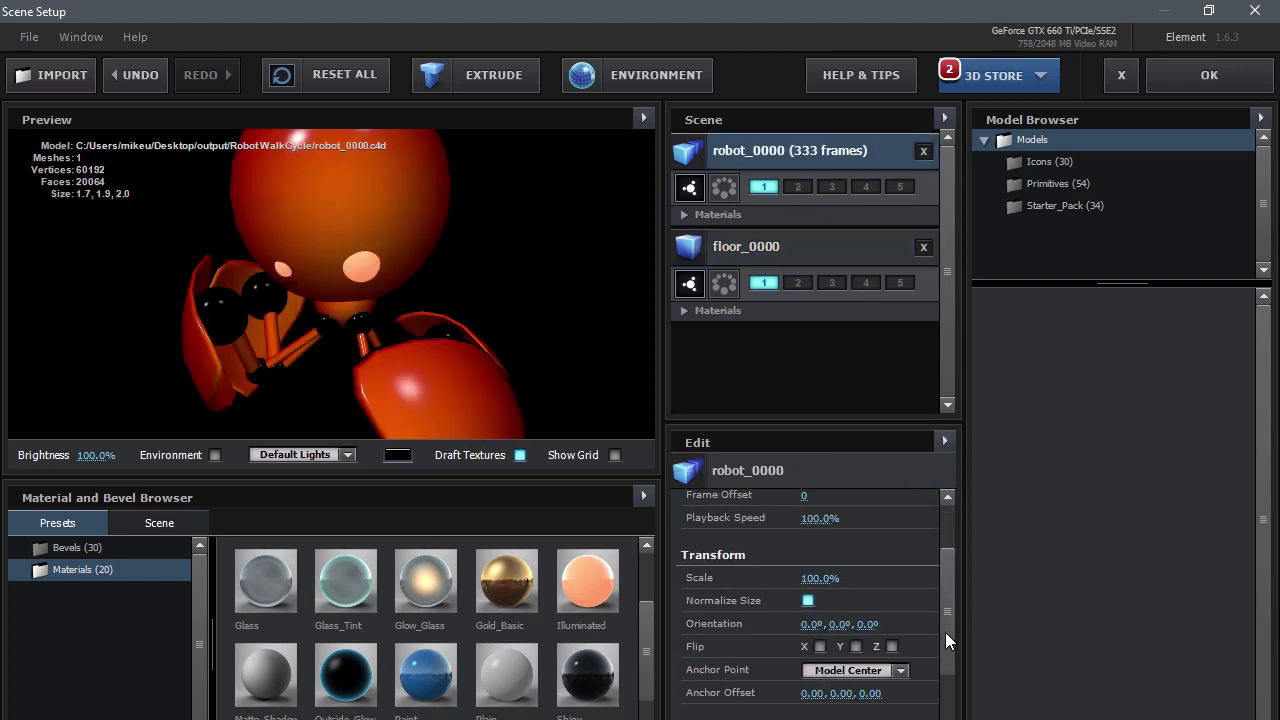
click(902, 635)
click(892, 480)
scroll(949, 592, down, 1)
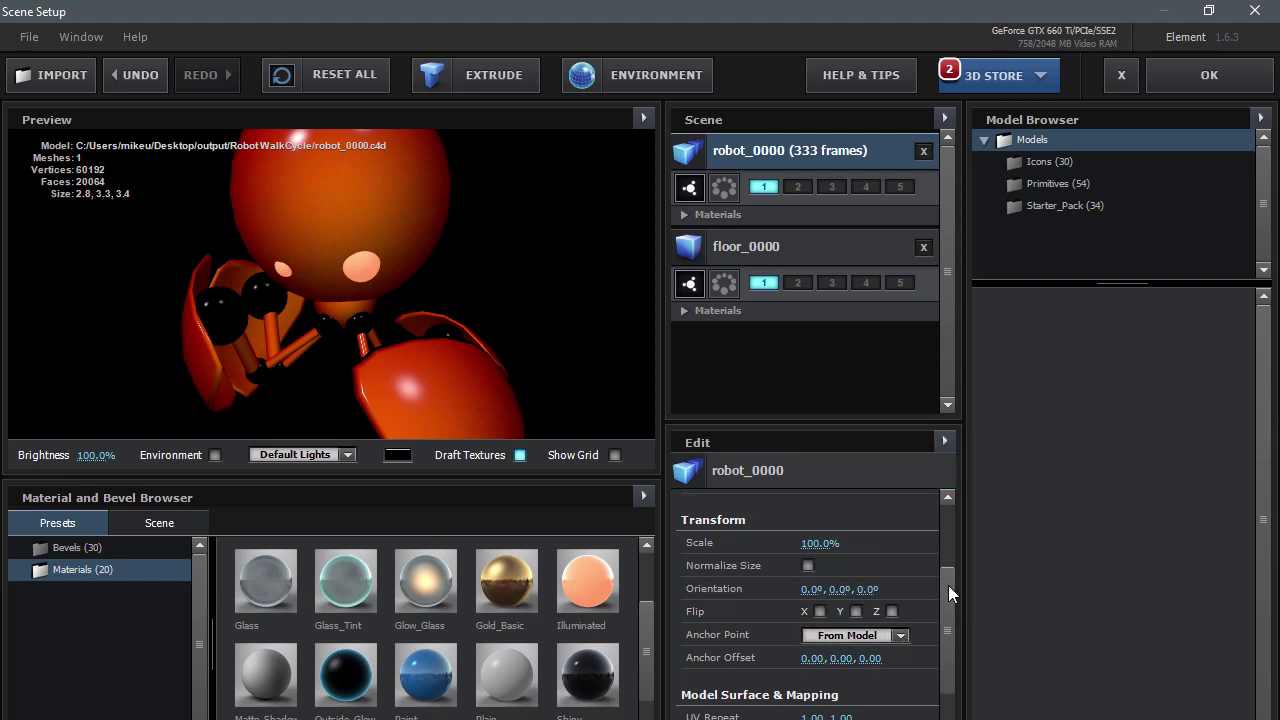
drag(948, 585, 955, 492)
click(794, 195)
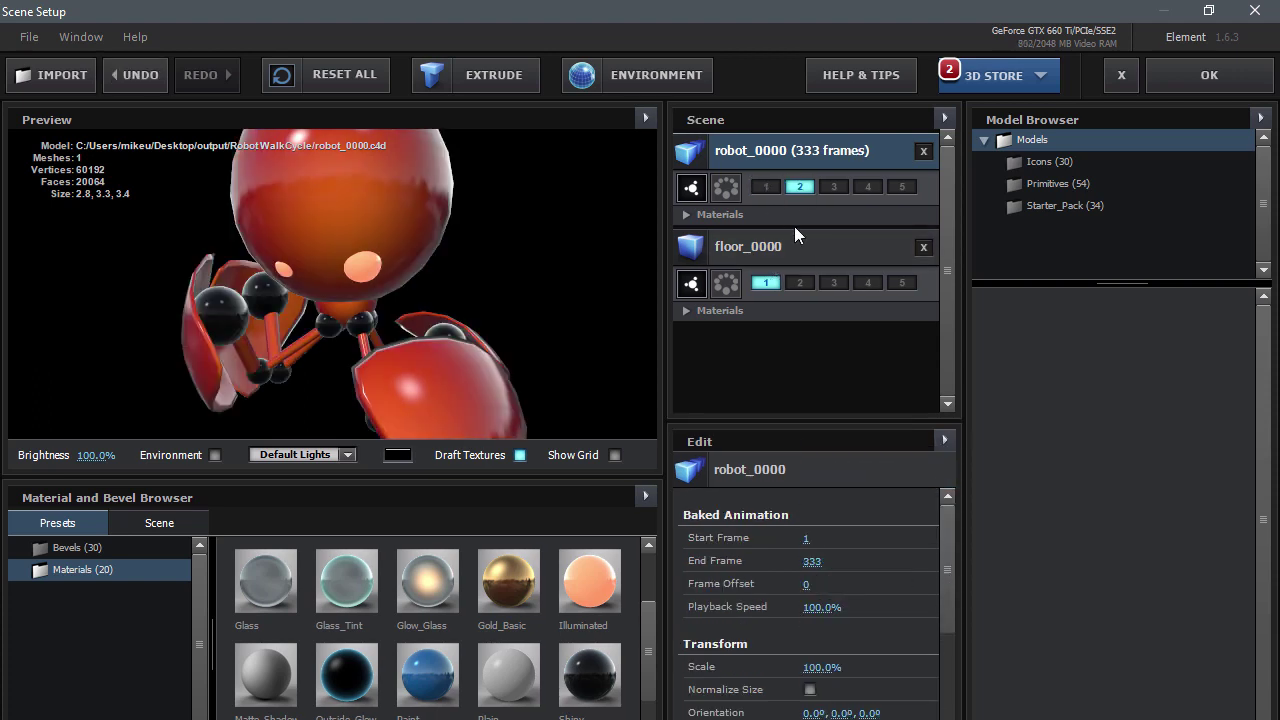
Step: Apply the Element scene, scrub to about frame 36, orbit the camera, and play a preview
click(1184, 78)
drag(717, 555, 779, 554)
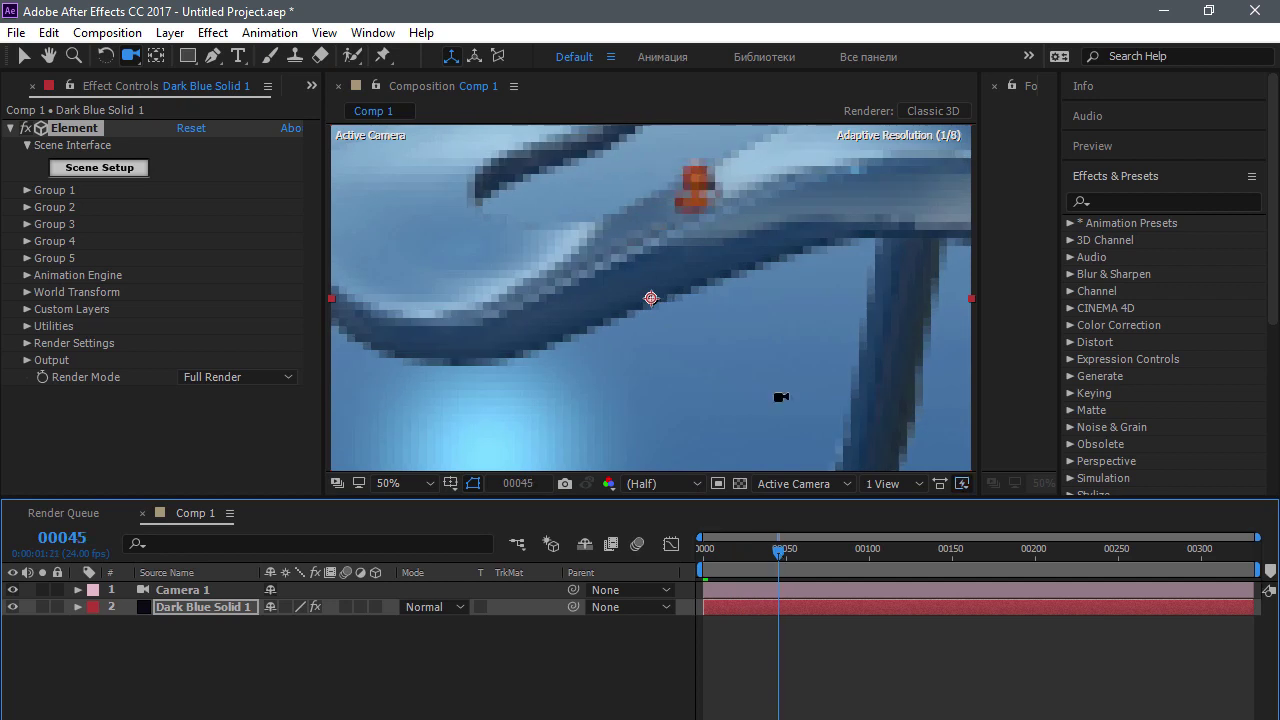
mouse_move(777, 394)
mouse_down()
mouse_move(623, 277)
mouse_move(651, 286)
mouse_move(620, 349)
mouse_up()
key(space)
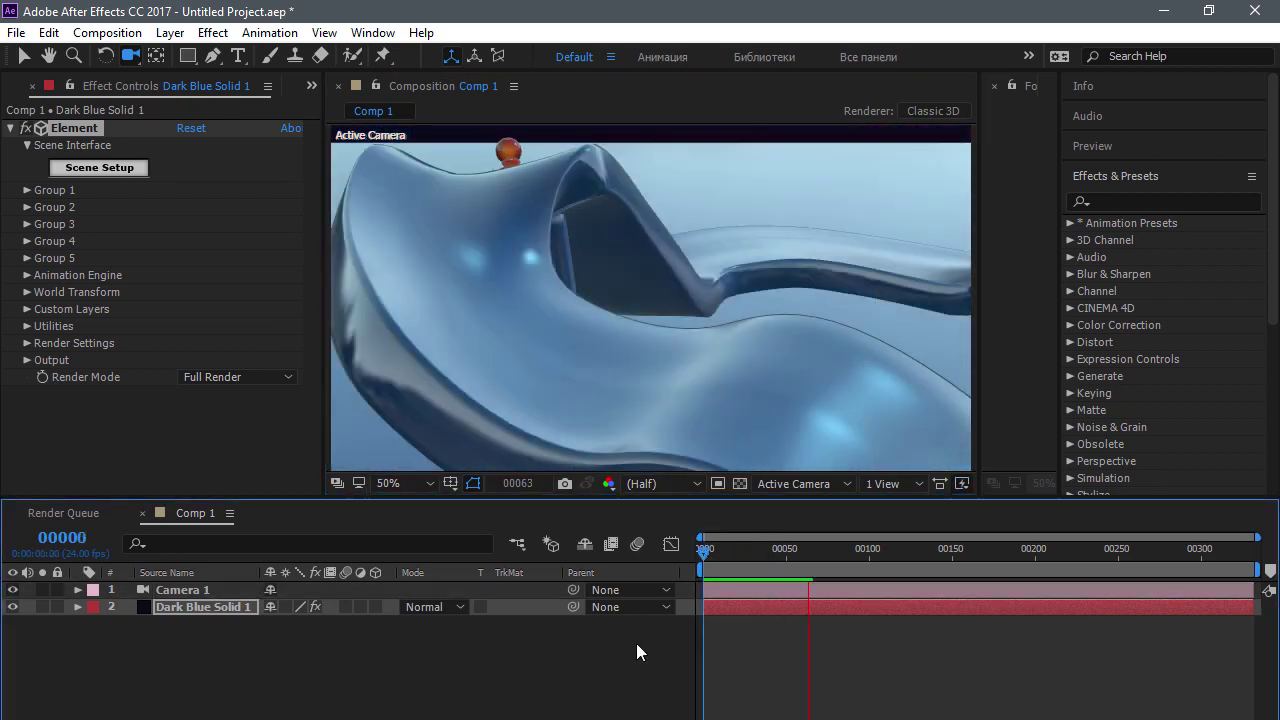